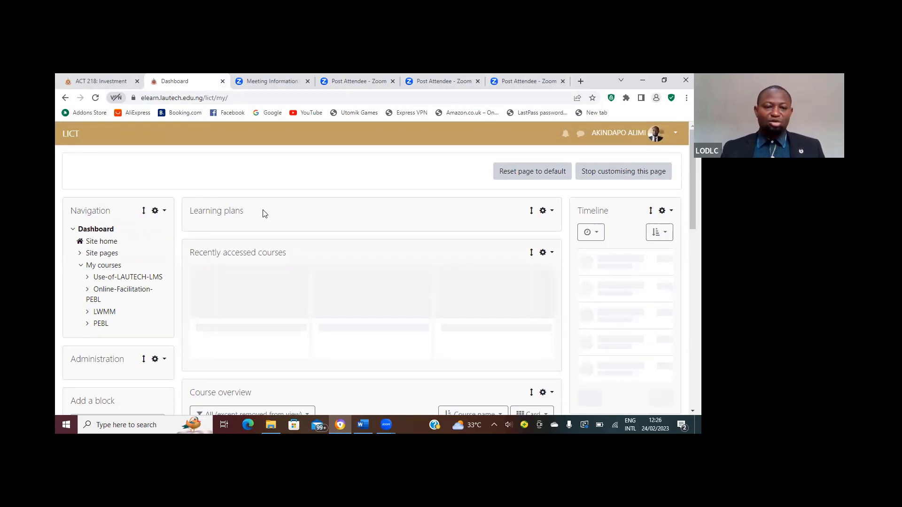
# Step: Open the Use-of-LAUTECH-LMS course from the dashboard's list of enrolled courses
pyautogui.scroll(-4, 104, 232)
pyautogui.scroll(3, 187, 229)
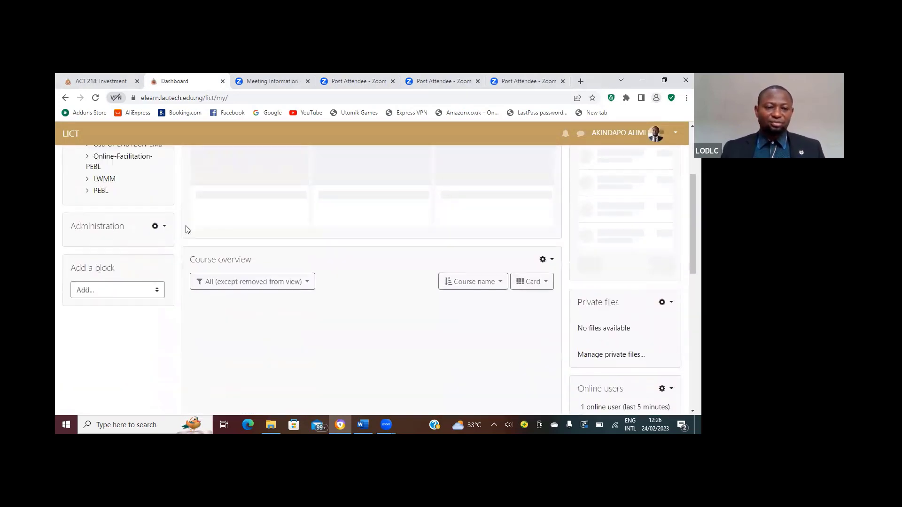
pyautogui.click(110, 230)
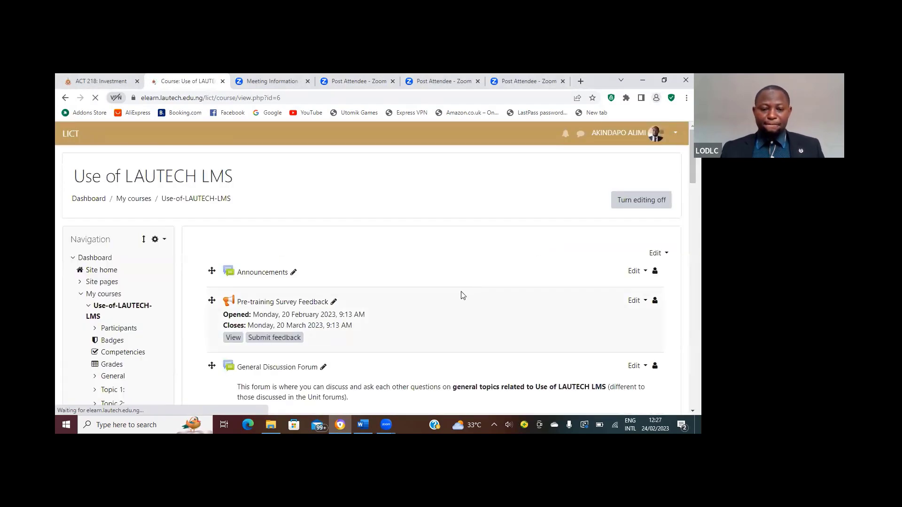
# Step: Look through the course page's general activities and the Topic 1 section
pyautogui.scroll(-7, 461, 295)
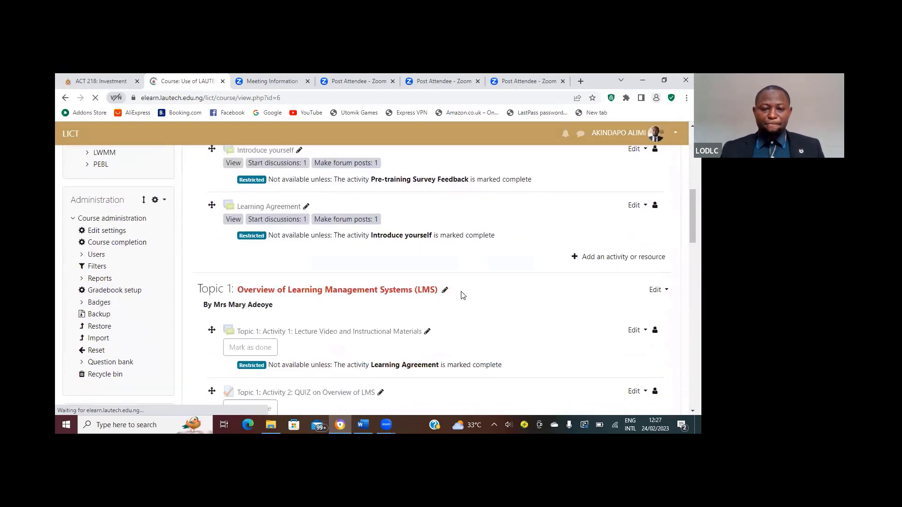
pyautogui.scroll(-1, 463, 296)
pyautogui.scroll(1, 463, 296)
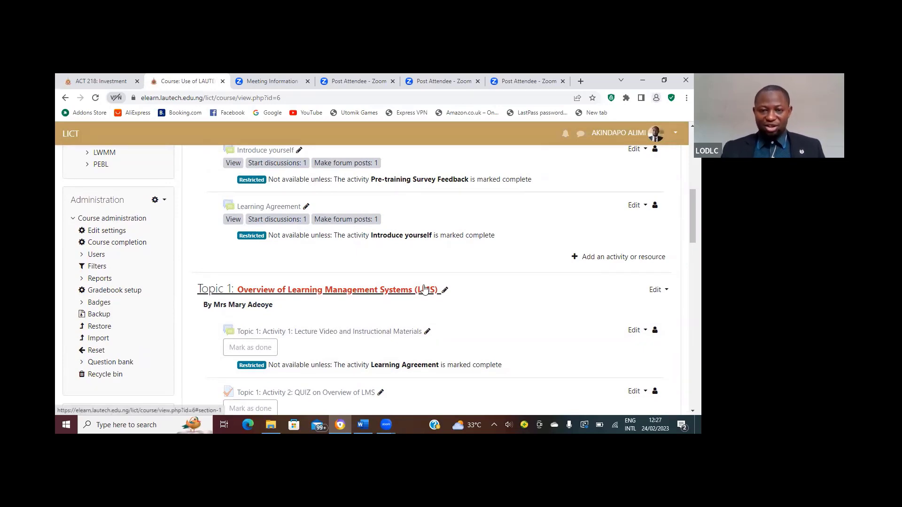
pyautogui.scroll(8, 425, 288)
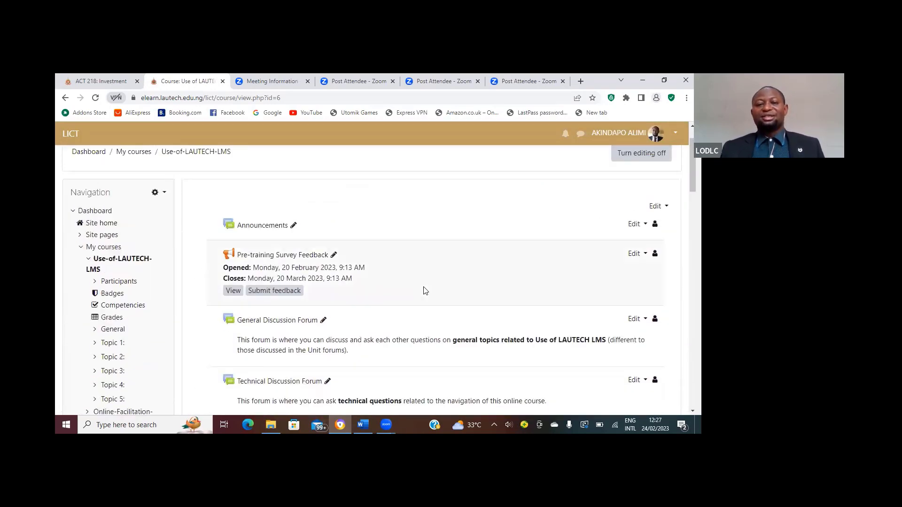
pyautogui.scroll(1, 425, 290)
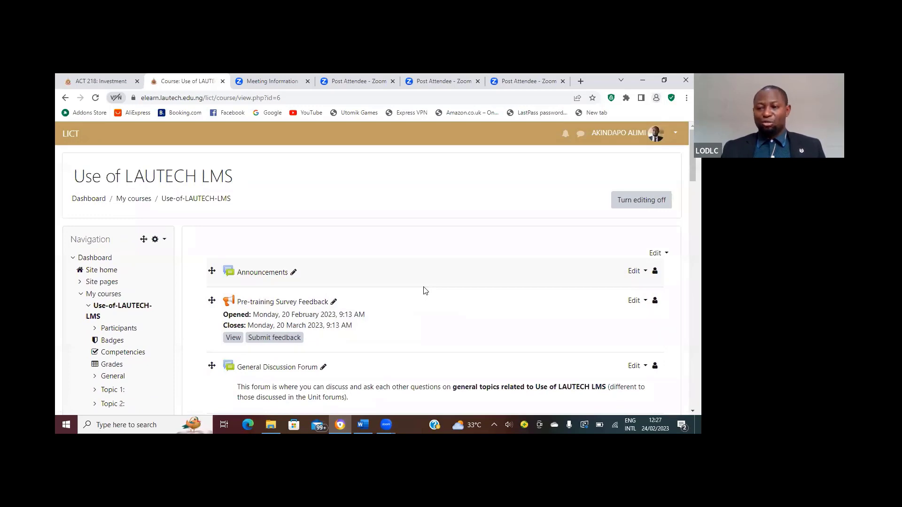
pyautogui.scroll(-2, 317, 386)
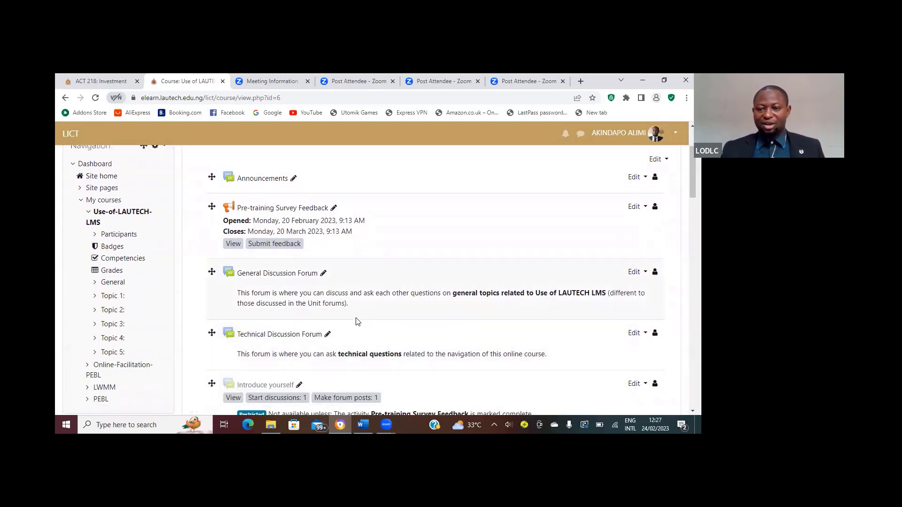
pyautogui.scroll(2, 355, 322)
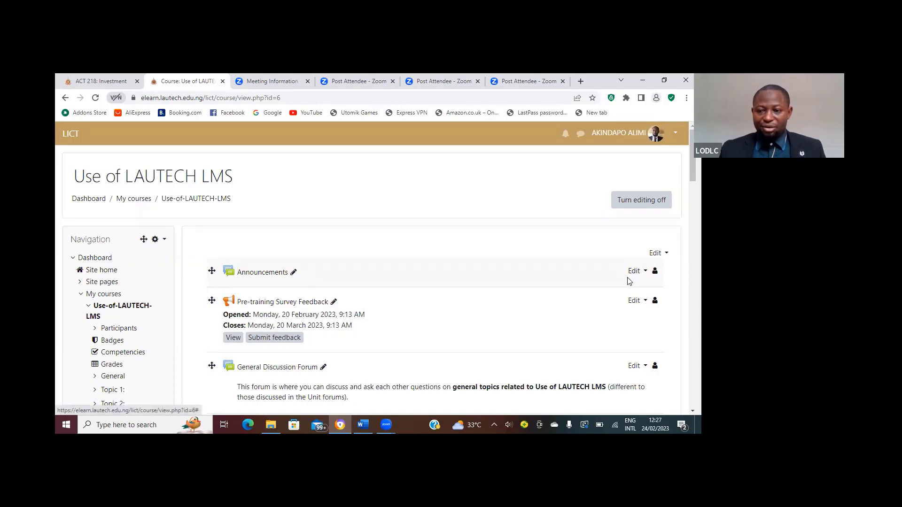
# Step: Start adding a Forum activity to the course's general section, above Topic 1
pyautogui.scroll(-4, 640, 294)
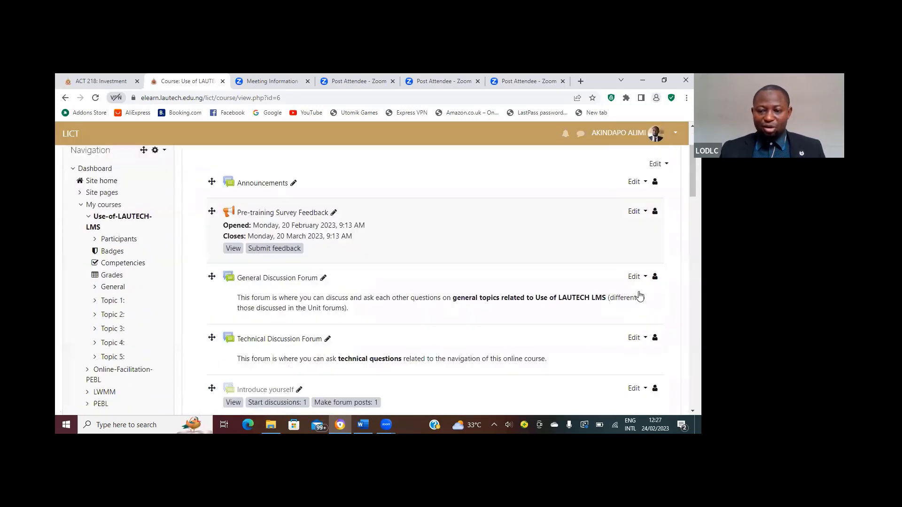
pyautogui.scroll(-2, 639, 295)
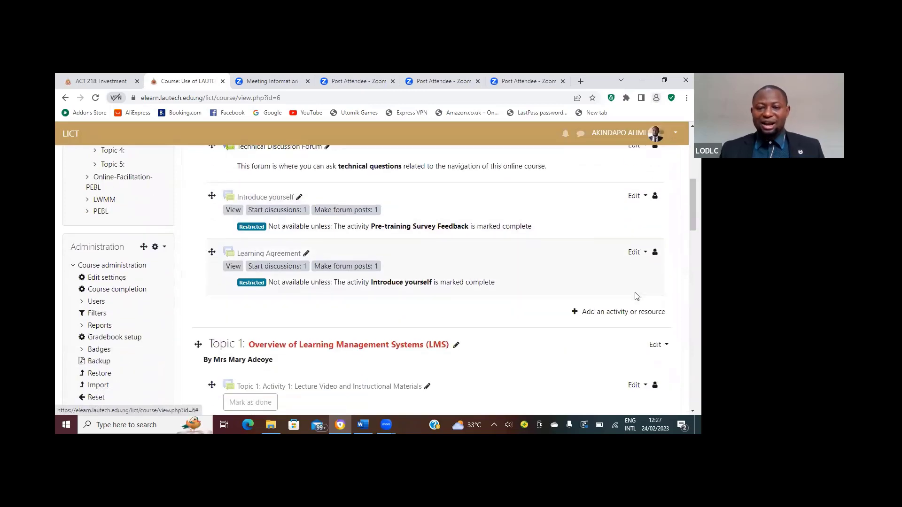
pyautogui.click(614, 312)
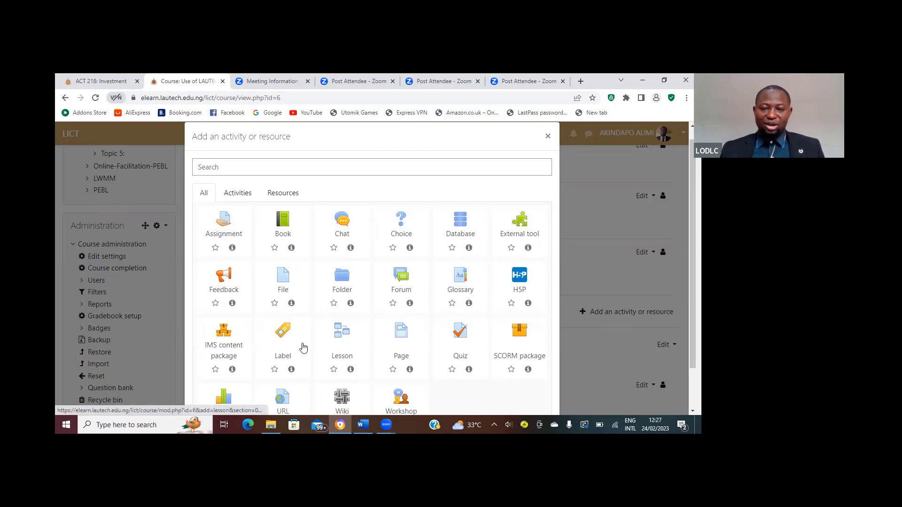
pyautogui.click(402, 279)
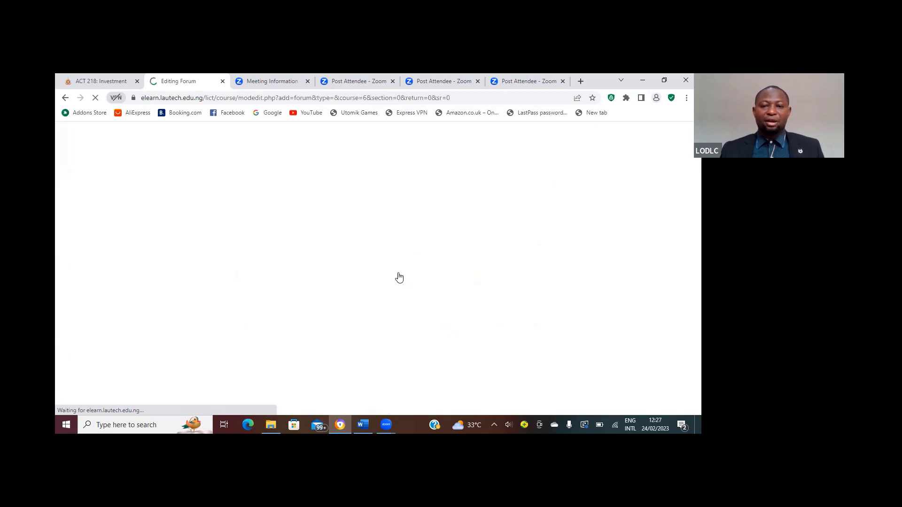
# Step: Name the new forum "First Forum Discussion"
pyautogui.scroll(-4, 337, 286)
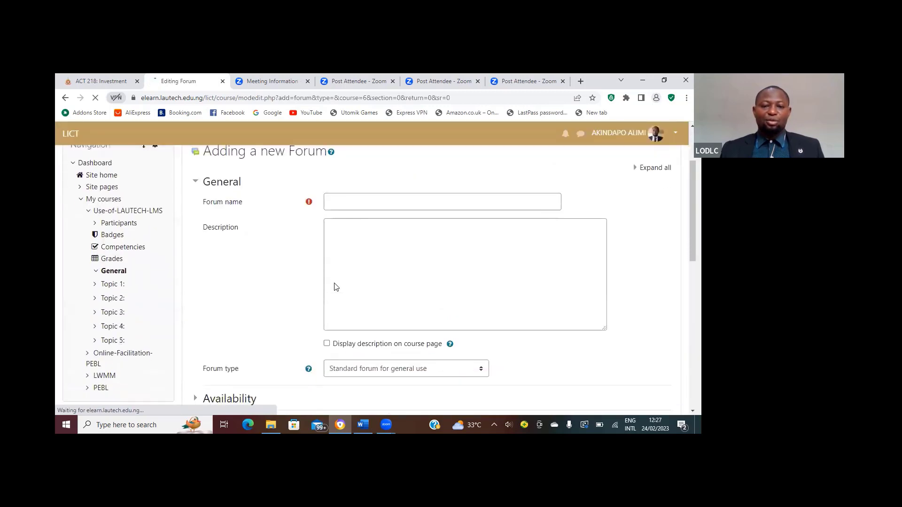
pyautogui.scroll(5, 336, 286)
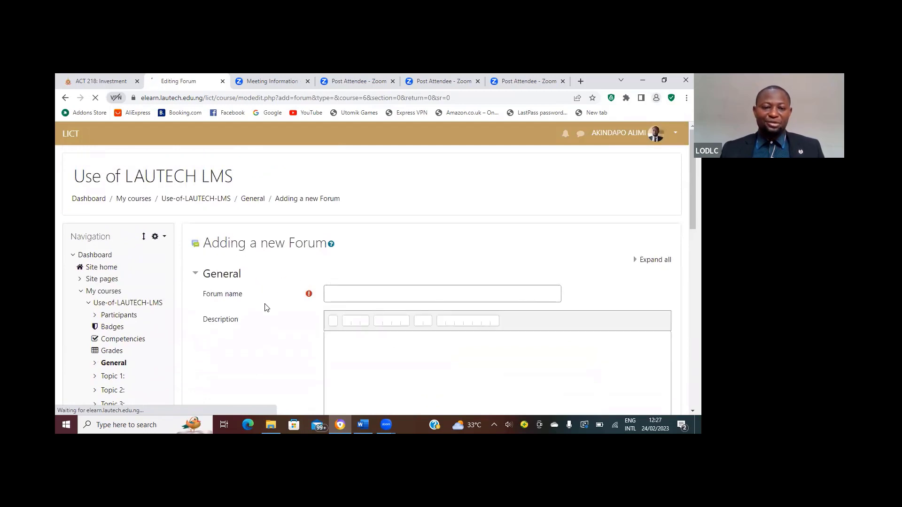
pyautogui.click(342, 292)
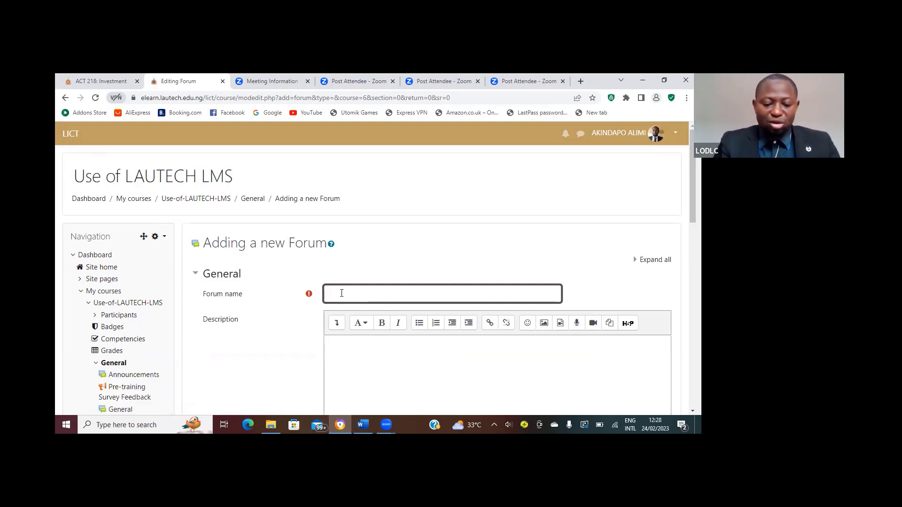
pyautogui.write('First')
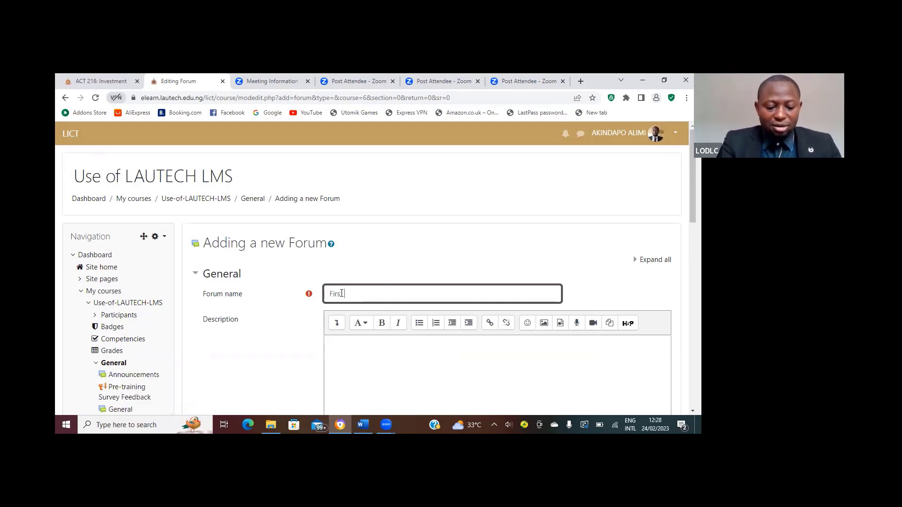
pyautogui.write(' Forum ')
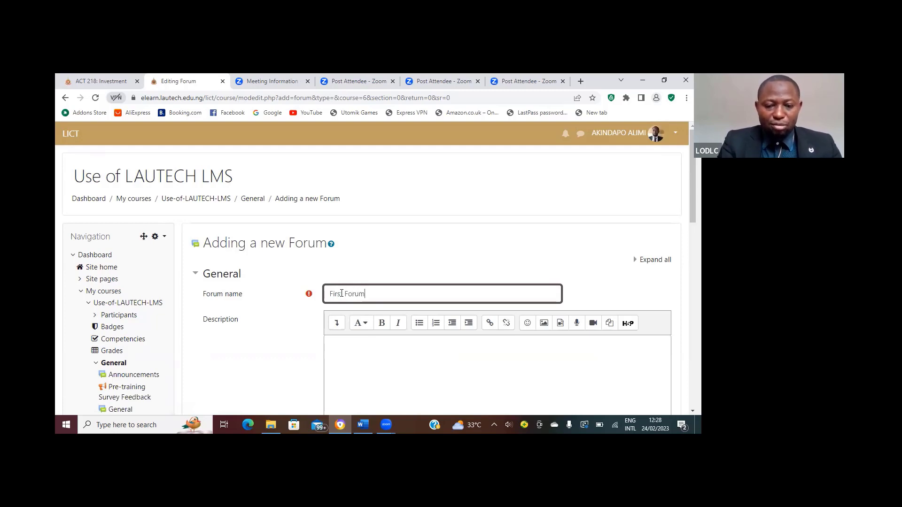
pyautogui.write('Discu')
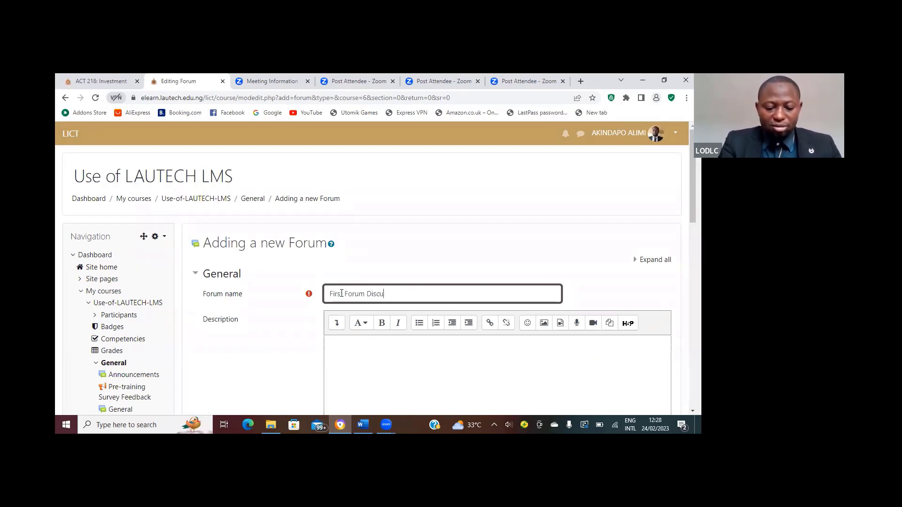
pyautogui.write('ssion')
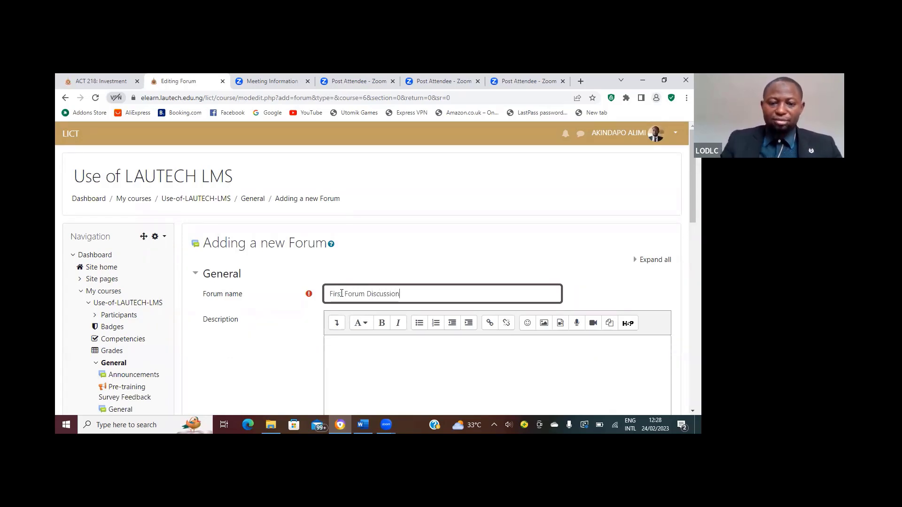
# Step: Begin the forum description with "Instructions to Students:" and paste the copied 500-word limit instruction and two investment questions below it
pyautogui.click(358, 366)
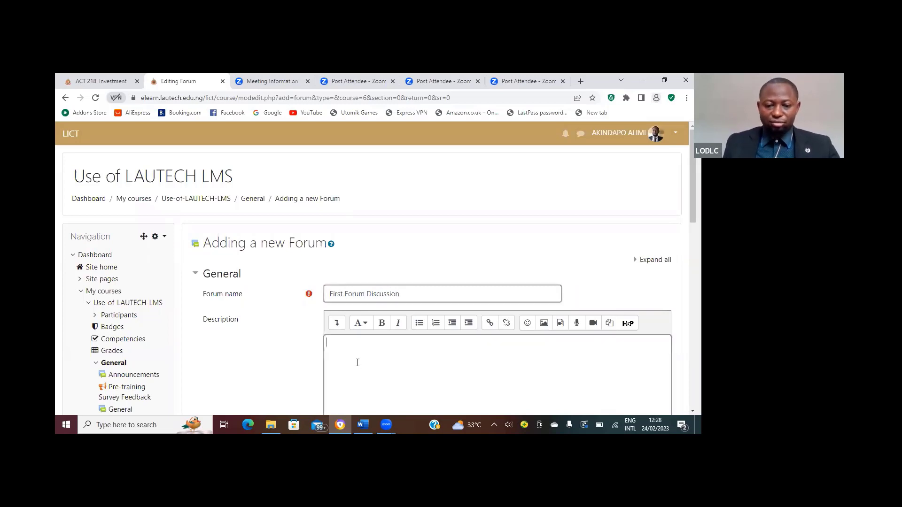
pyautogui.scroll(-1, 357, 357)
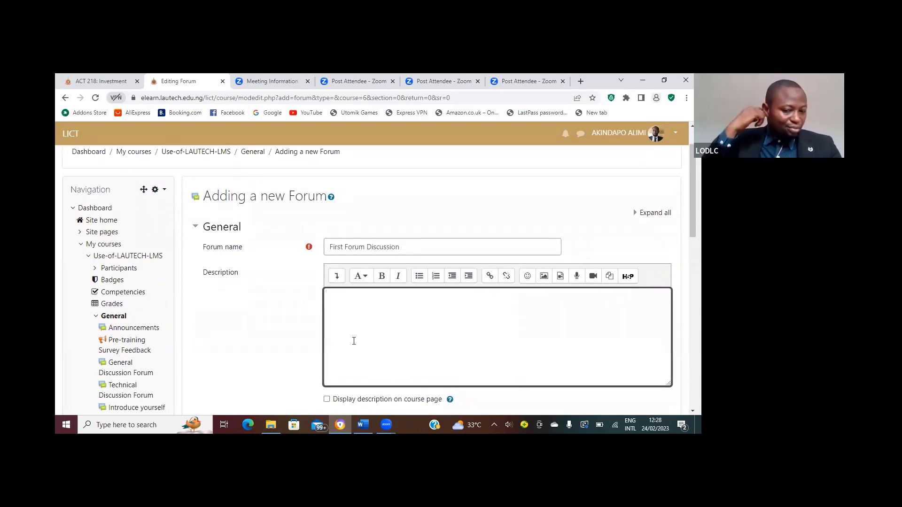
pyautogui.write('In')
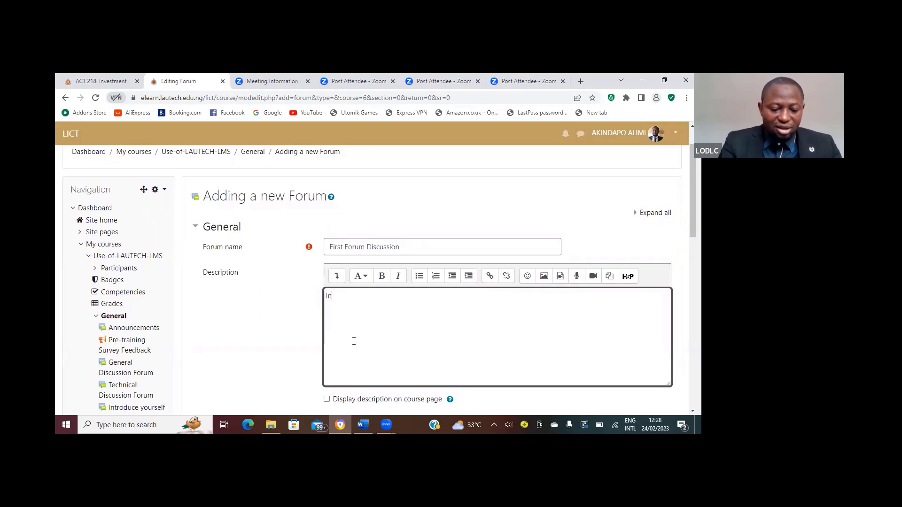
pyautogui.write('structio')
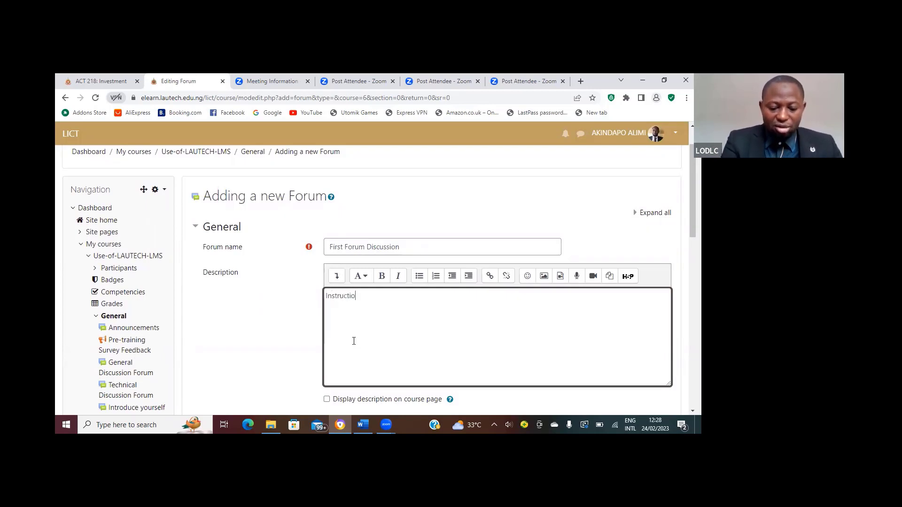
pyautogui.write('ns to ')
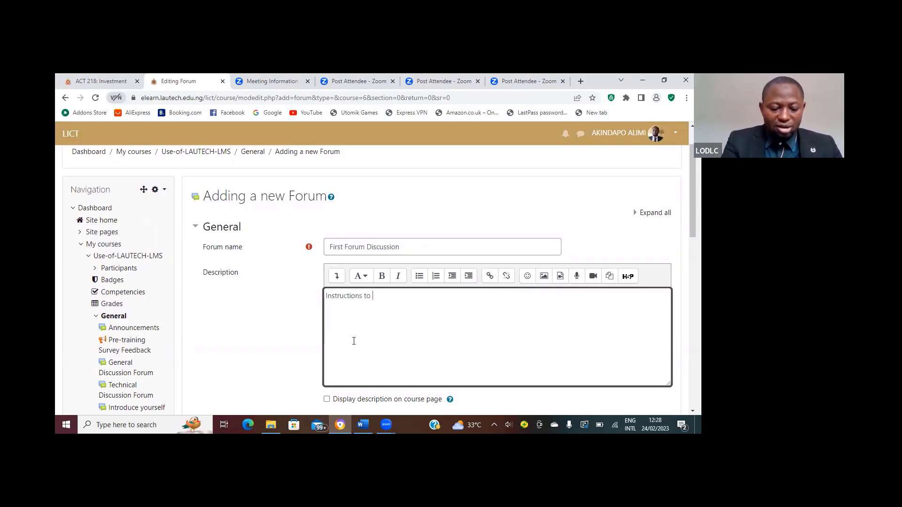
pyautogui.write('Students:')
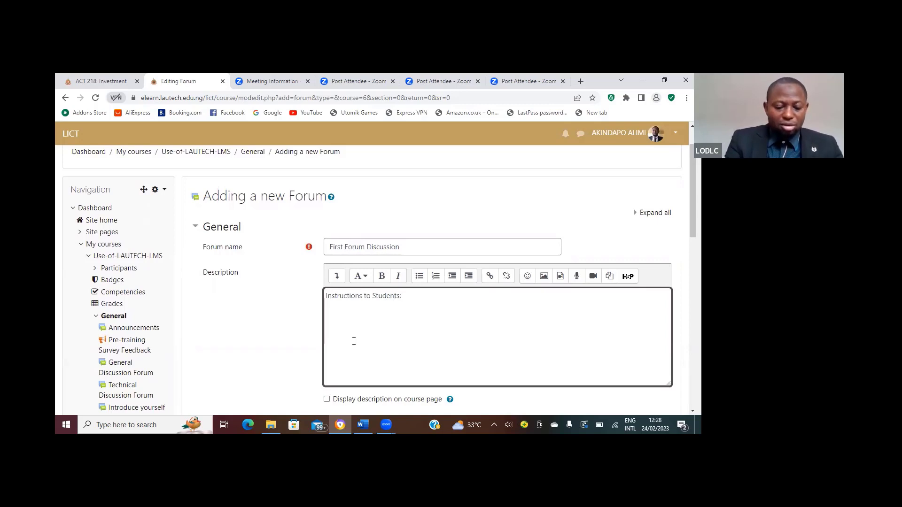
pyautogui.write('Instructions to Students: Your answer to this post must not be more 500 words 1. What do you understand by Investment 2. Write short note on any four types of investment')
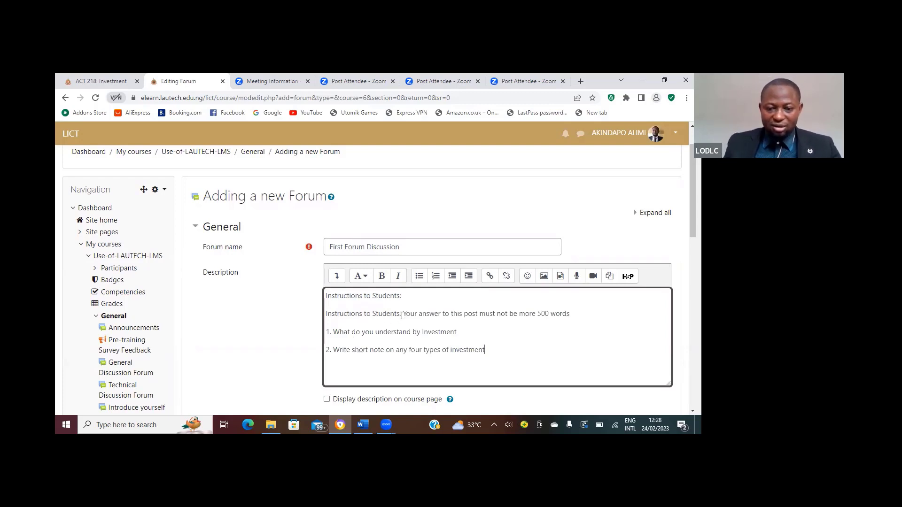
# Step: Delete the duplicate "Instructions to Students:" from the description and join the 500-word instruction to the first line
pyautogui.moveTo(402, 316); pyautogui.dragTo(325, 308)
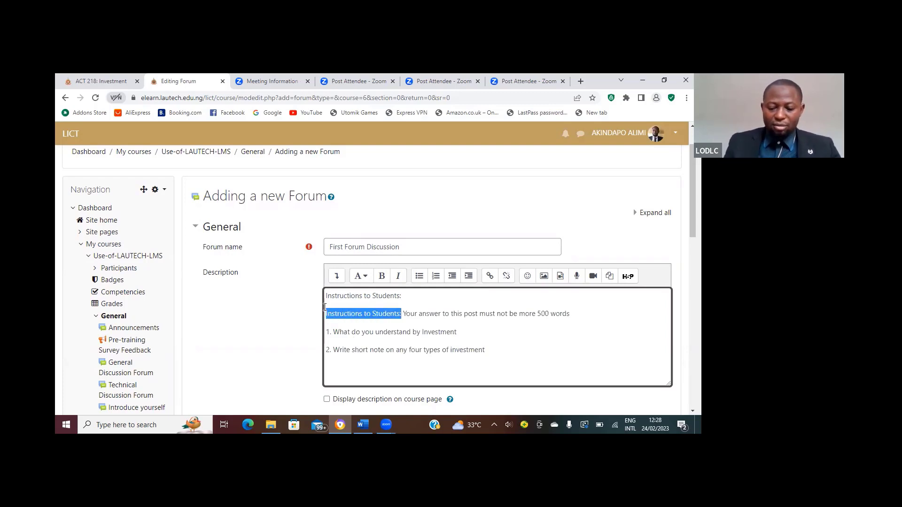
pyautogui.press('BackSpace')
pyautogui.press('BackSpace')
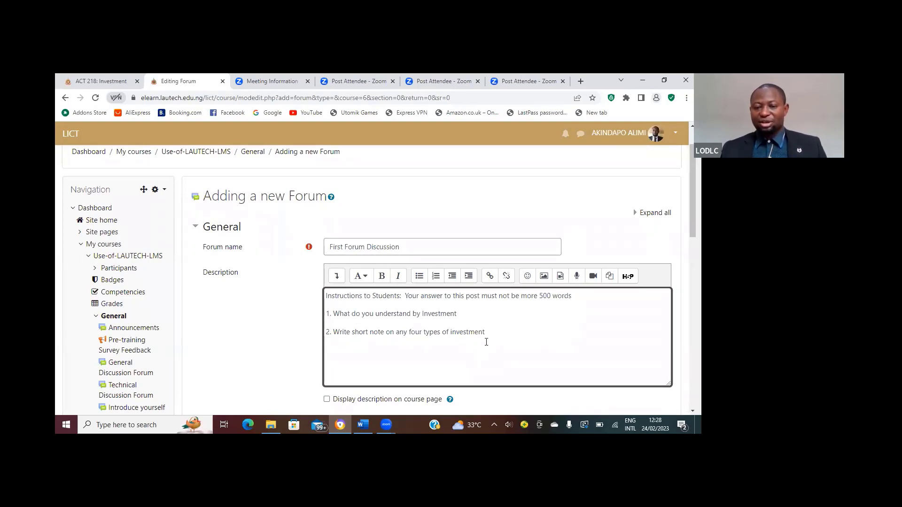
pyautogui.hotkey('ctrl', 'a')
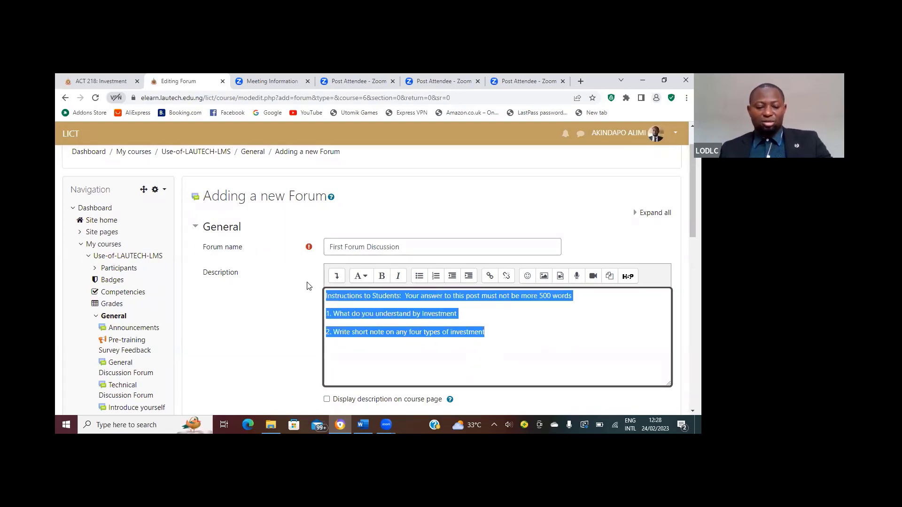
pyautogui.click(397, 342)
# Step: Enable the forum's due date in the Availability settings
pyautogui.scroll(-4, 398, 348)
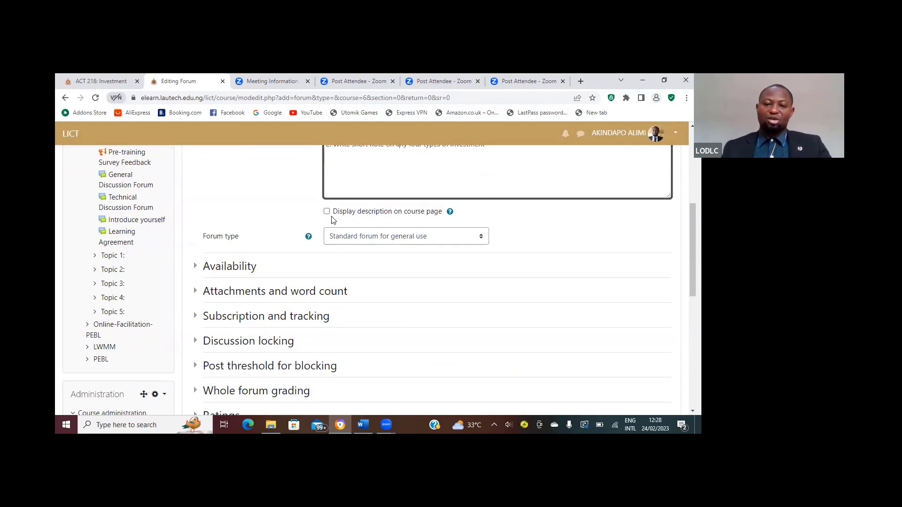
pyautogui.scroll(-2, 393, 262)
pyautogui.click(241, 173)
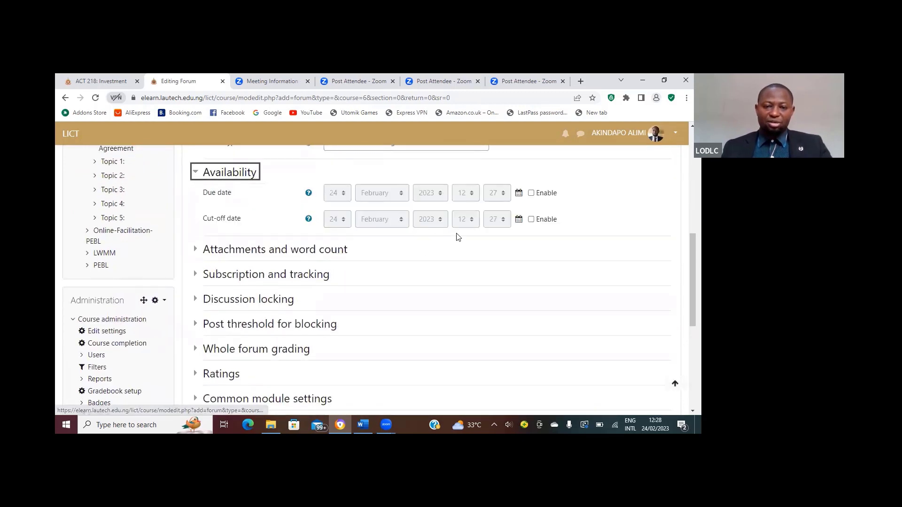
pyautogui.click(530, 194)
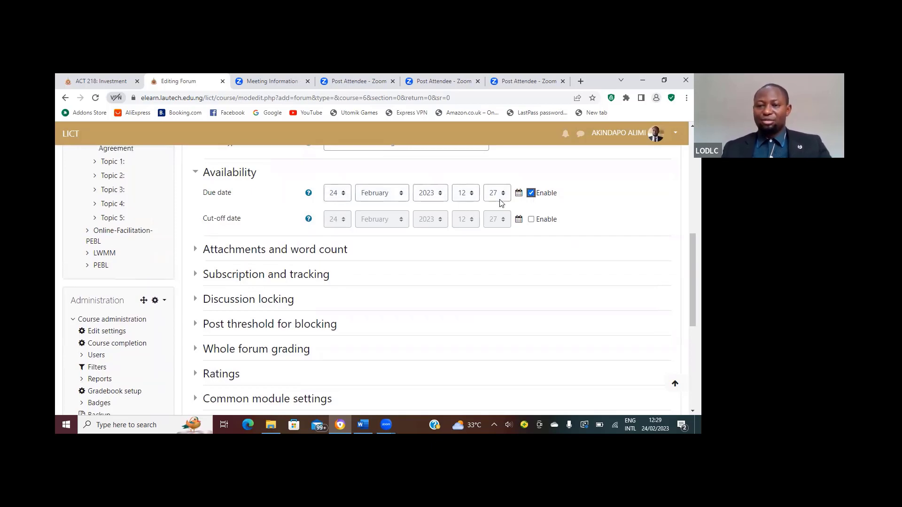
# Step: Set the forum's maximum attachment size to 50MB in the Attachments and word count settings
pyautogui.click(283, 254)
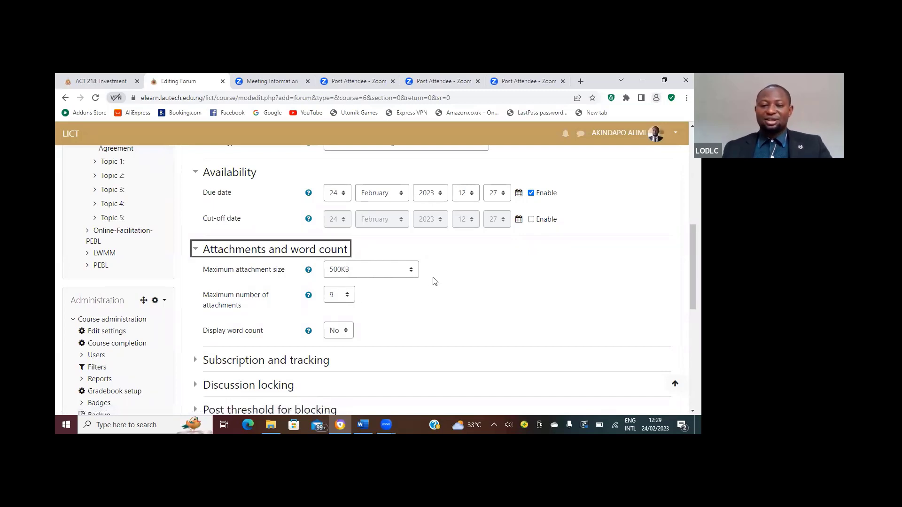
pyautogui.click(411, 271)
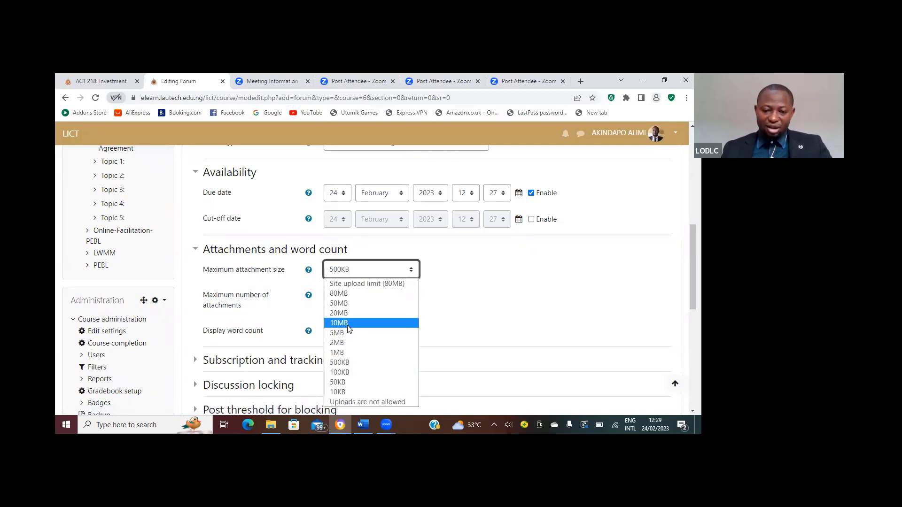
pyautogui.click(352, 303)
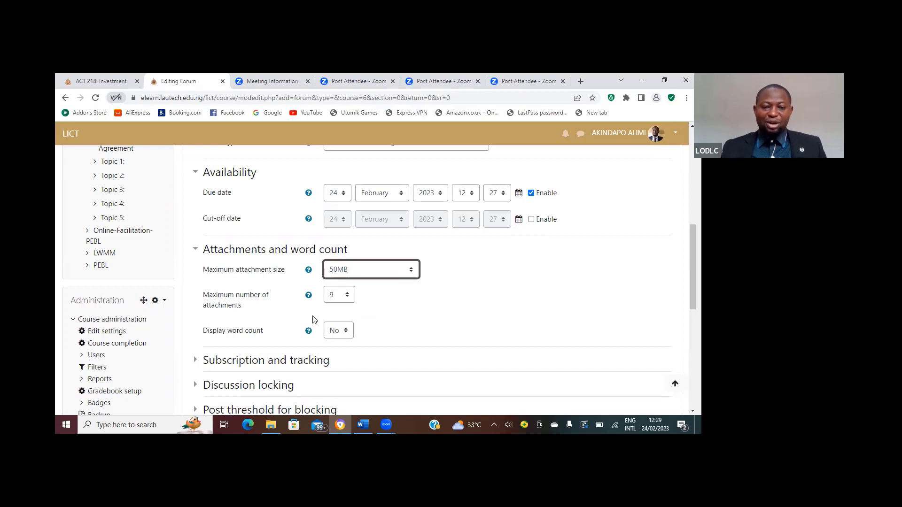
# Step: Set the forum's maximum number of attachments to 1 and choose No for displaying the word count
pyautogui.click(348, 301)
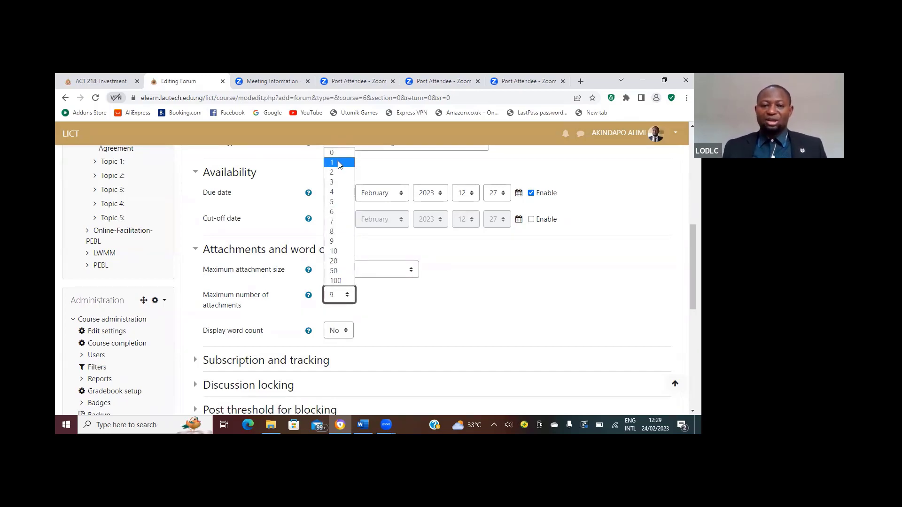
pyautogui.click(338, 162)
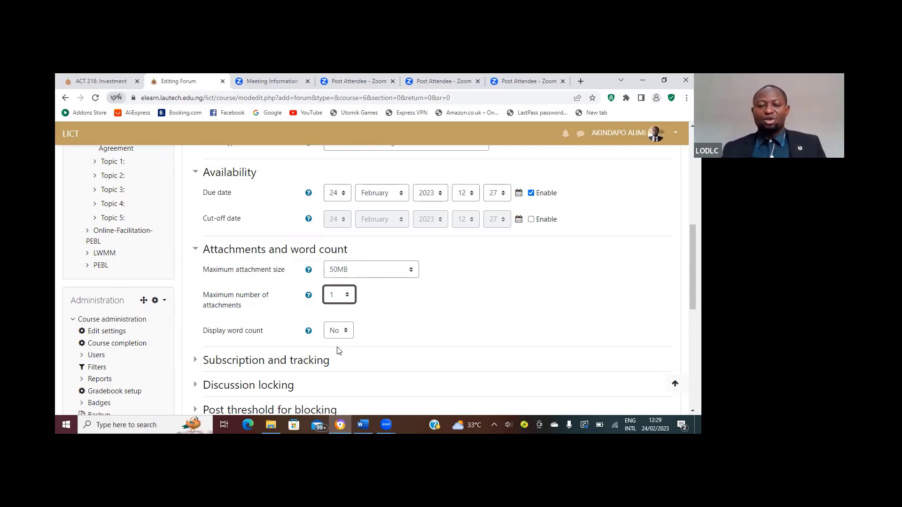
pyautogui.click(348, 332)
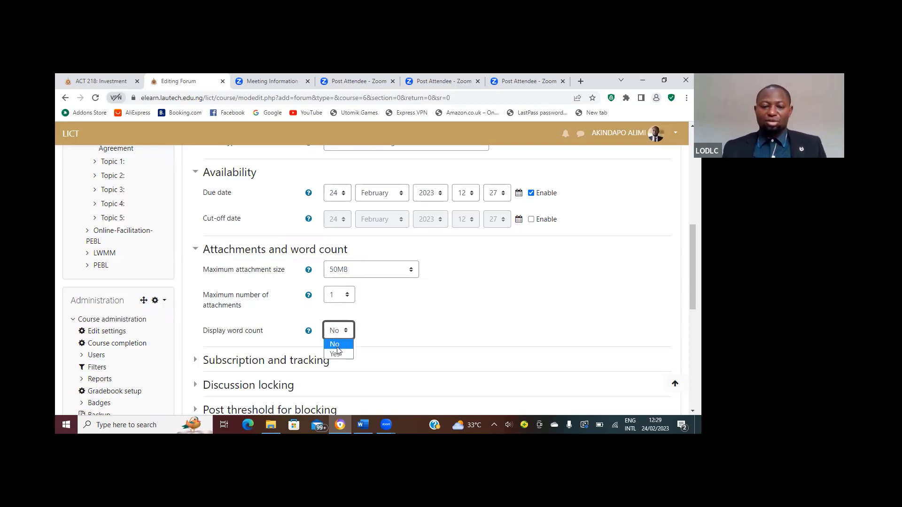
pyautogui.click(337, 345)
# Step: Set the forum's subscription mode to Auto subscription and its read tracking to Optional
pyautogui.scroll(-1, 336, 346)
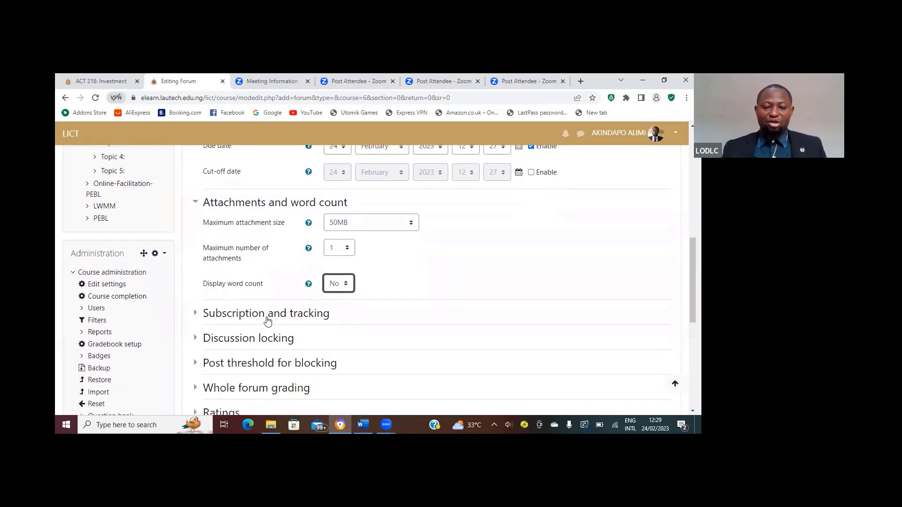
pyautogui.click(284, 318)
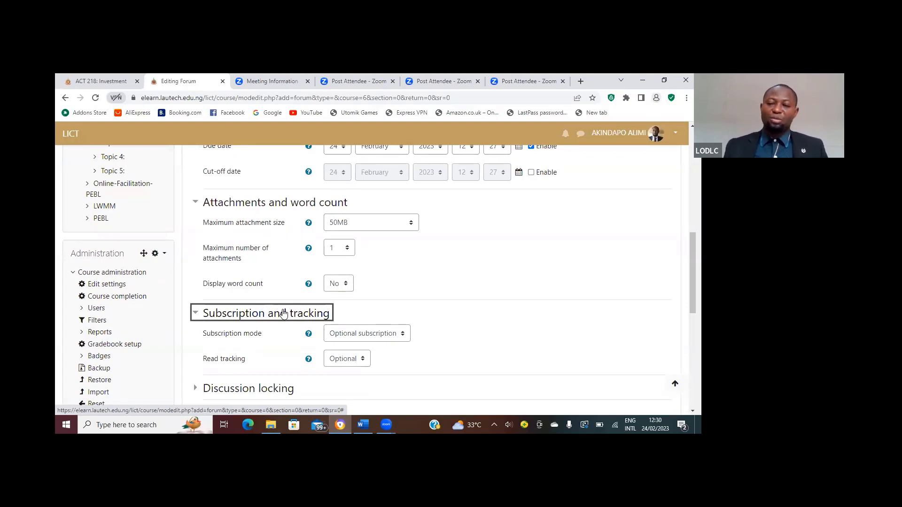
pyautogui.click(400, 335)
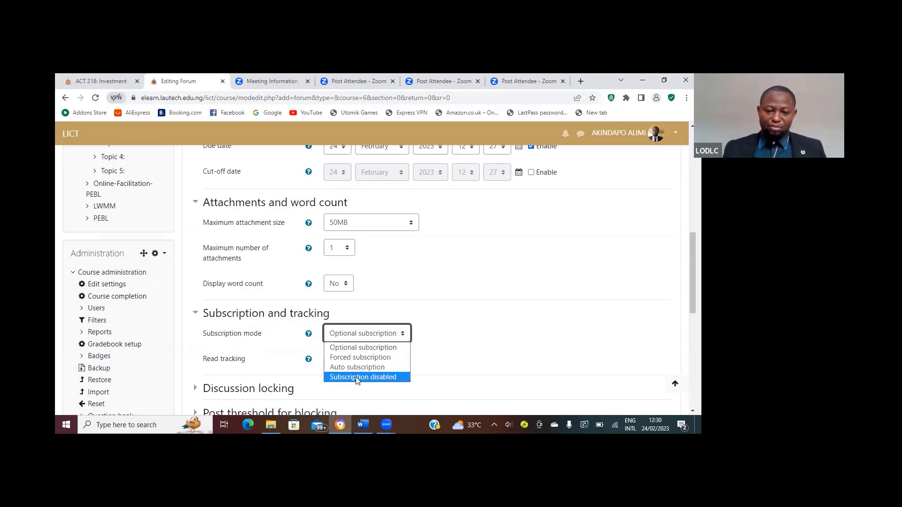
pyautogui.click(355, 358)
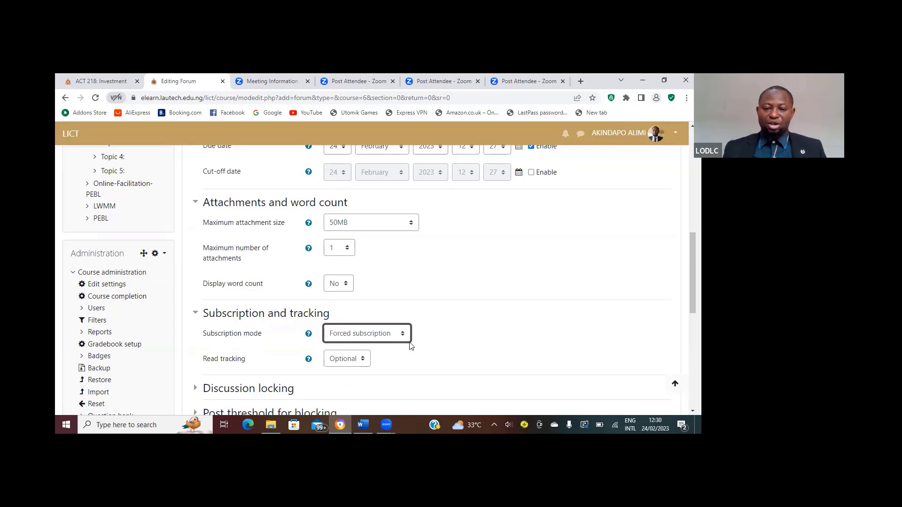
pyautogui.click(403, 335)
pyautogui.click(342, 369)
pyautogui.click(362, 360)
pyautogui.click(362, 373)
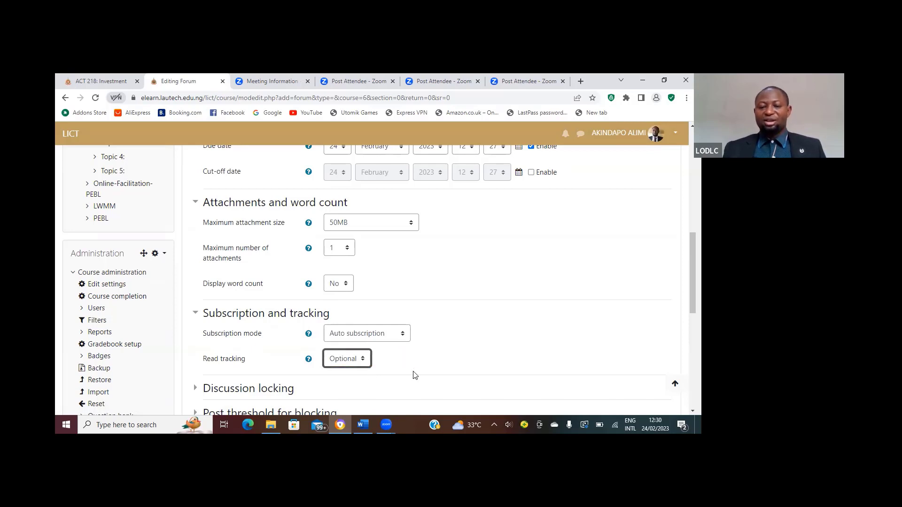
# Step: Expand the Post threshold for blocking settings and set the grade type for Whole forum grading to Point
pyautogui.scroll(-3, 423, 368)
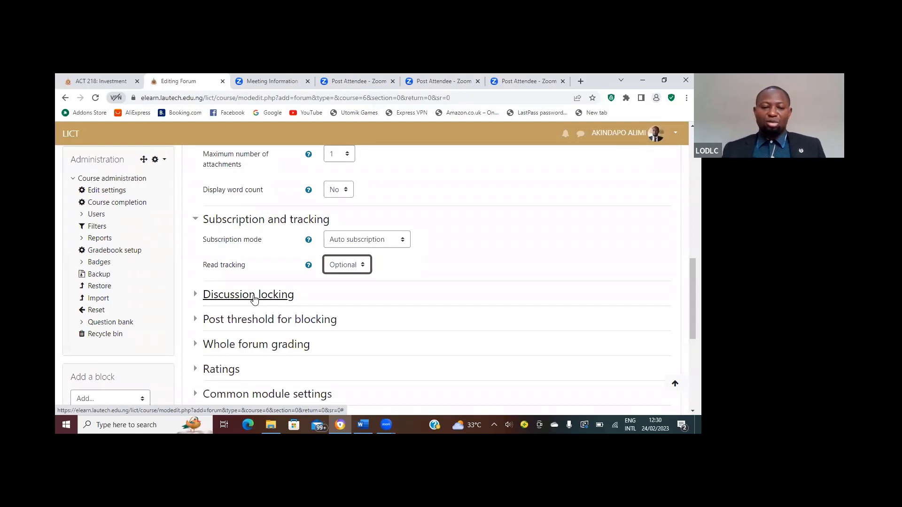
pyautogui.click(287, 324)
pyautogui.scroll(-2, 506, 368)
pyautogui.scroll(-1, 506, 368)
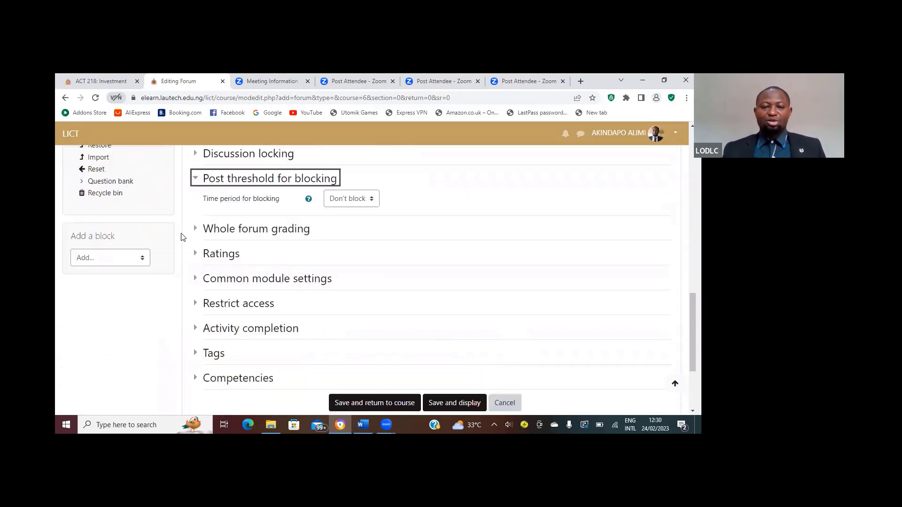
pyautogui.click(292, 229)
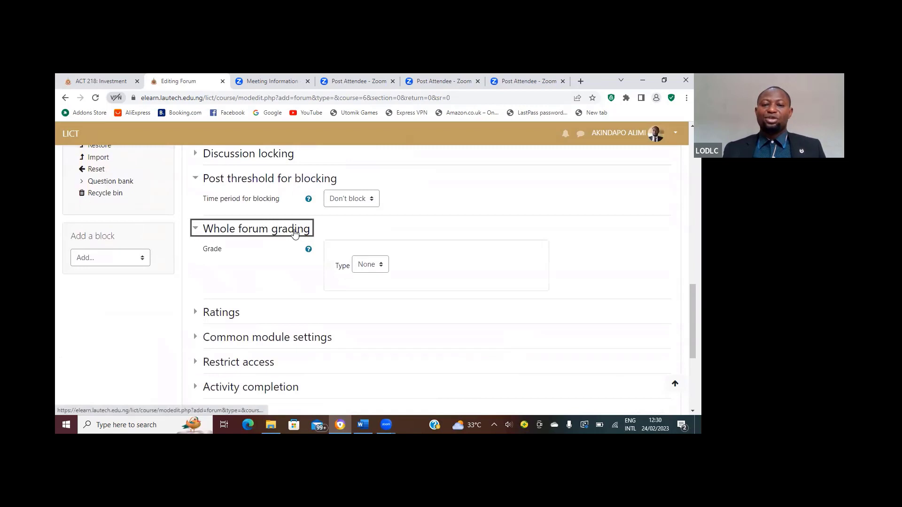
pyautogui.click(381, 265)
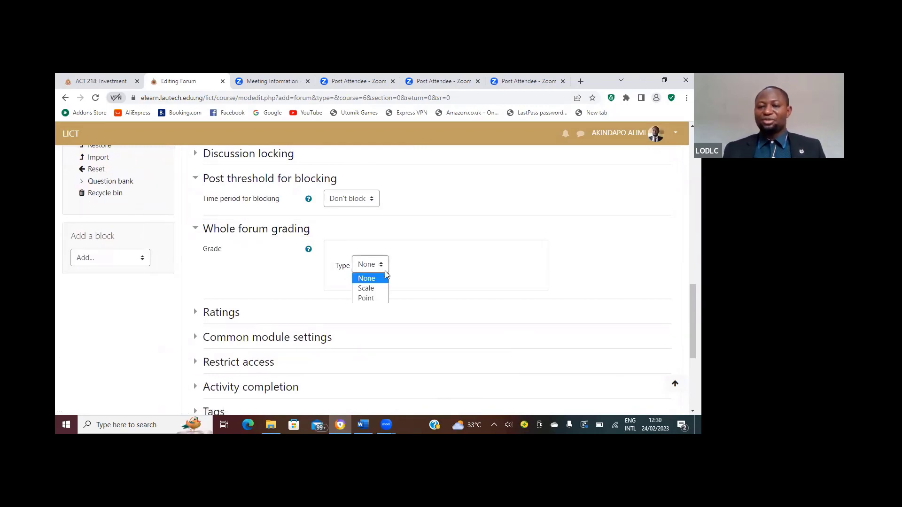
pyautogui.click(376, 297)
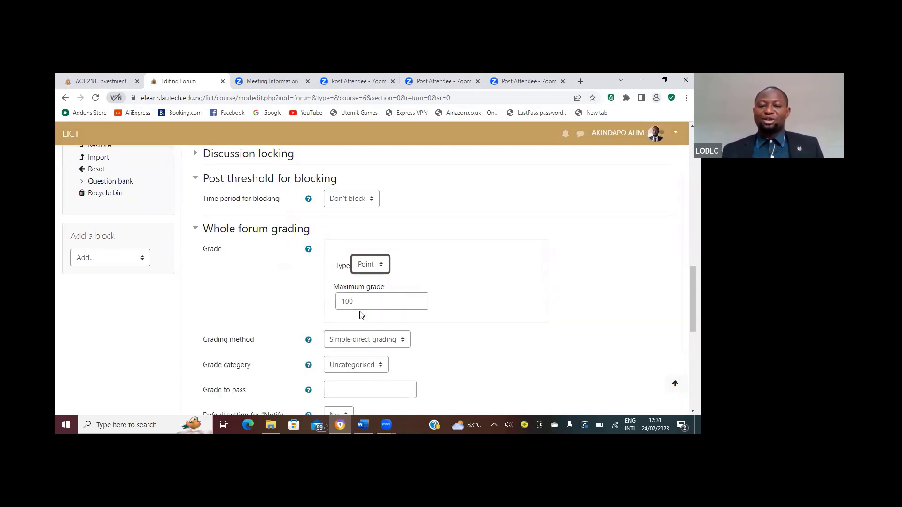
# Step: Check the available grade categories and set the whole forum's grade to pass to 70
pyautogui.scroll(-2, 370, 297)
pyautogui.click(380, 271)
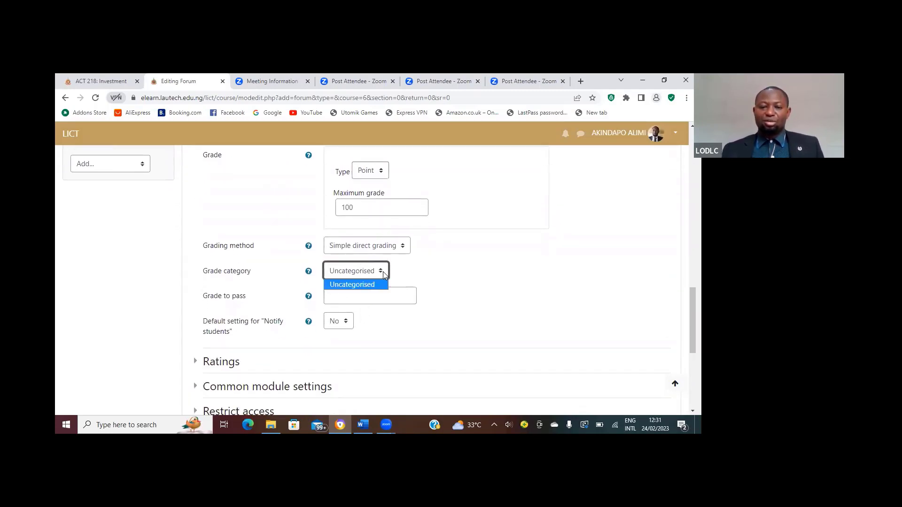
pyautogui.click(420, 278)
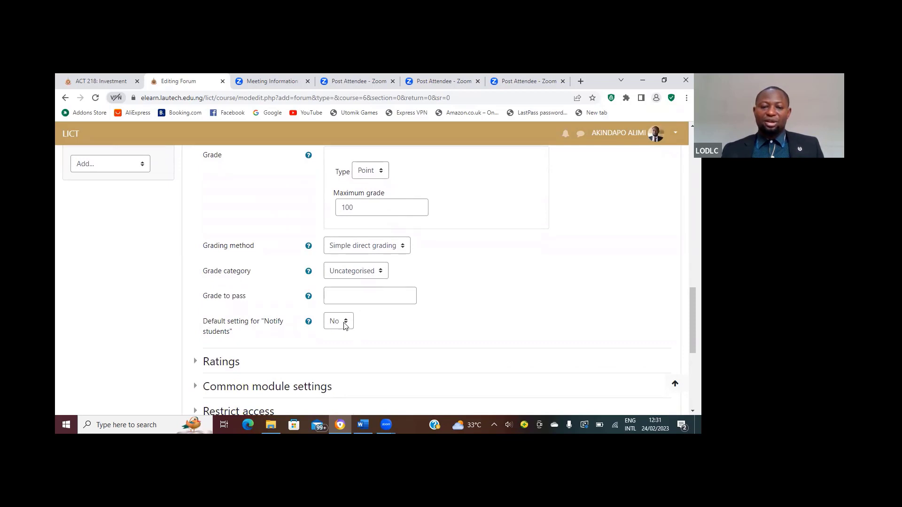
pyautogui.click(367, 294)
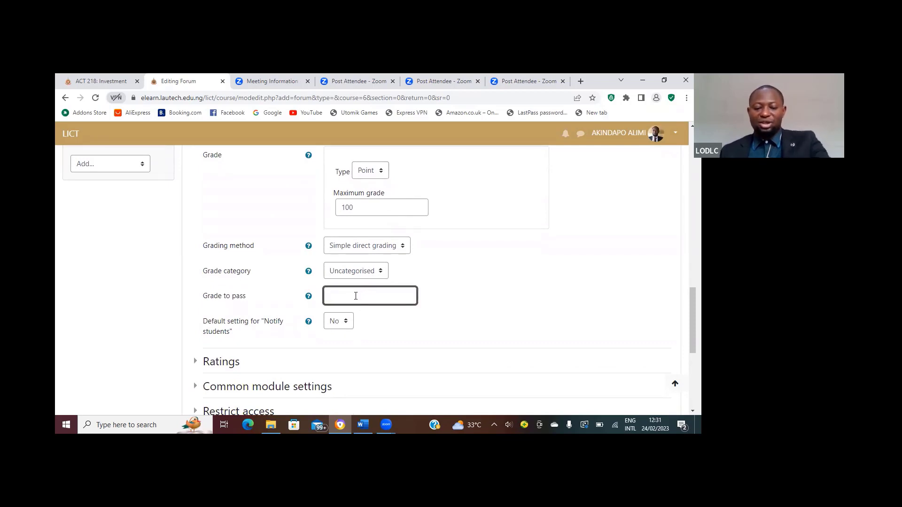
pyautogui.write('70')
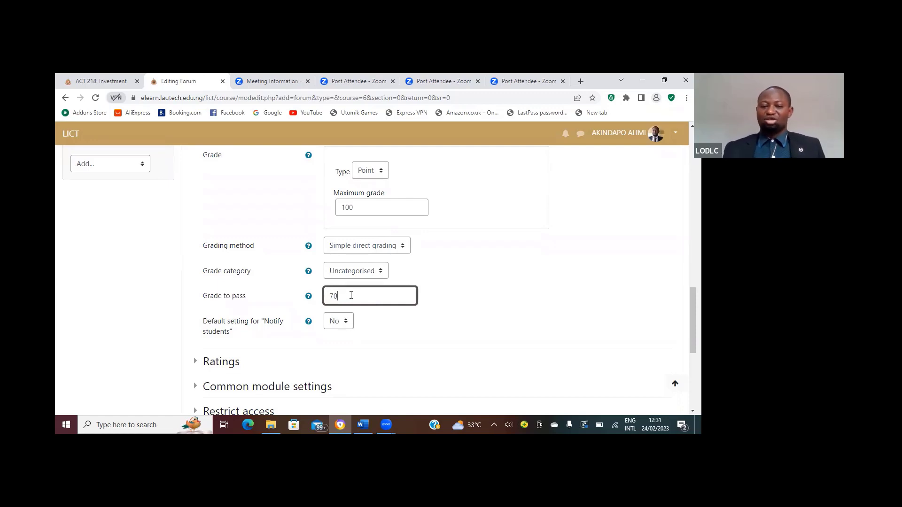
# Step: Read the Ratings help on roles with permission to rate and on the aggregate type
pyautogui.scroll(-3, 350, 303)
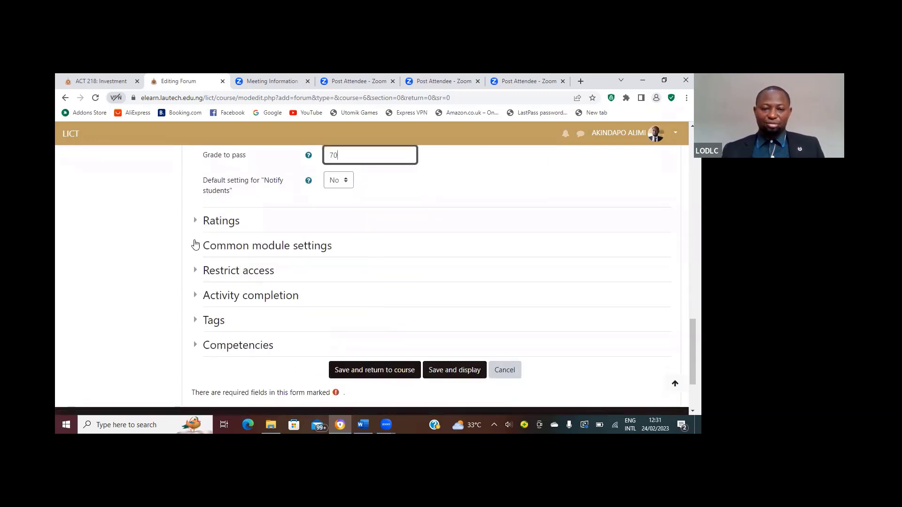
pyautogui.click(235, 223)
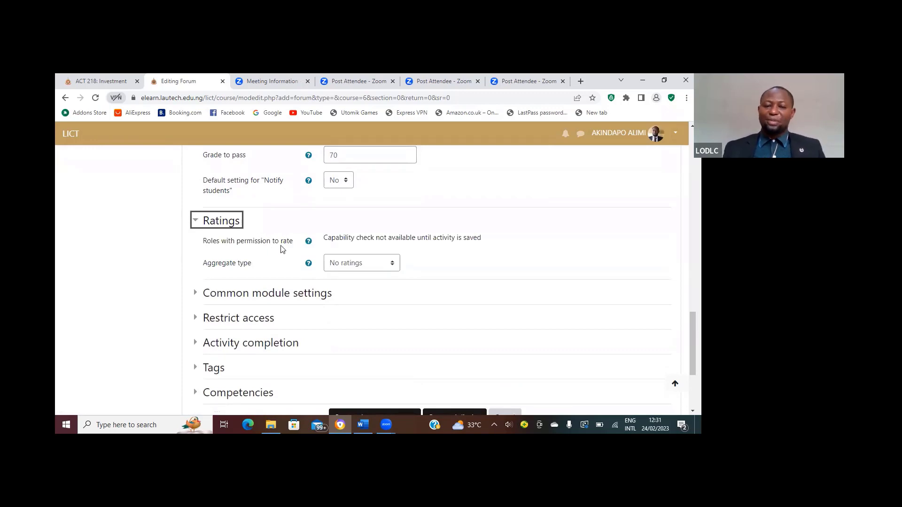
pyautogui.click(308, 241)
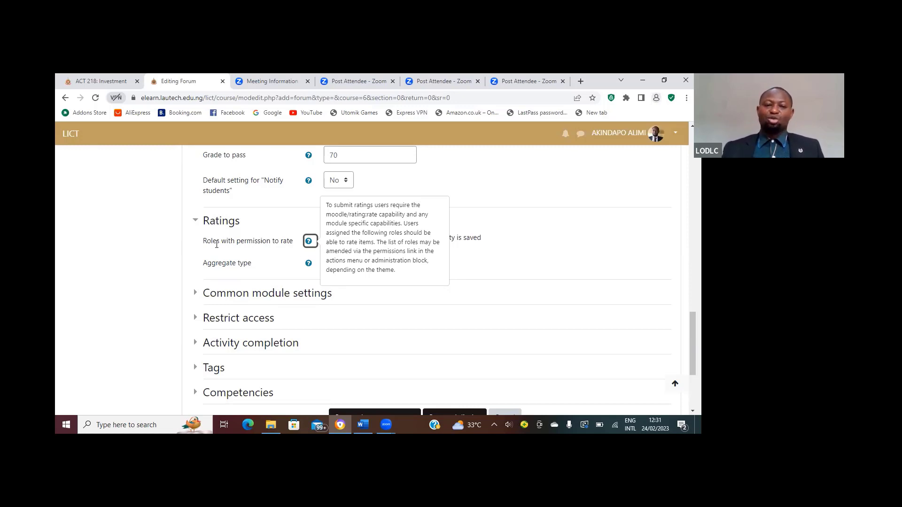
pyautogui.click(583, 289)
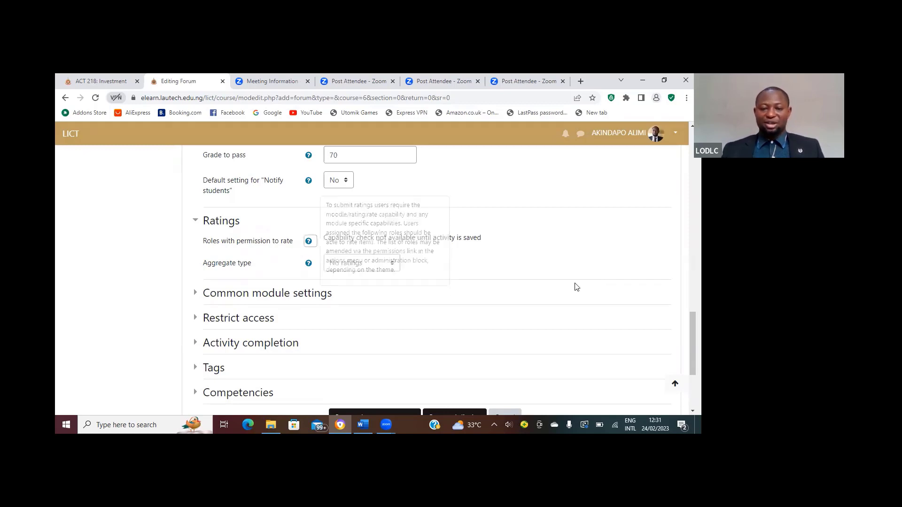
pyautogui.click(308, 264)
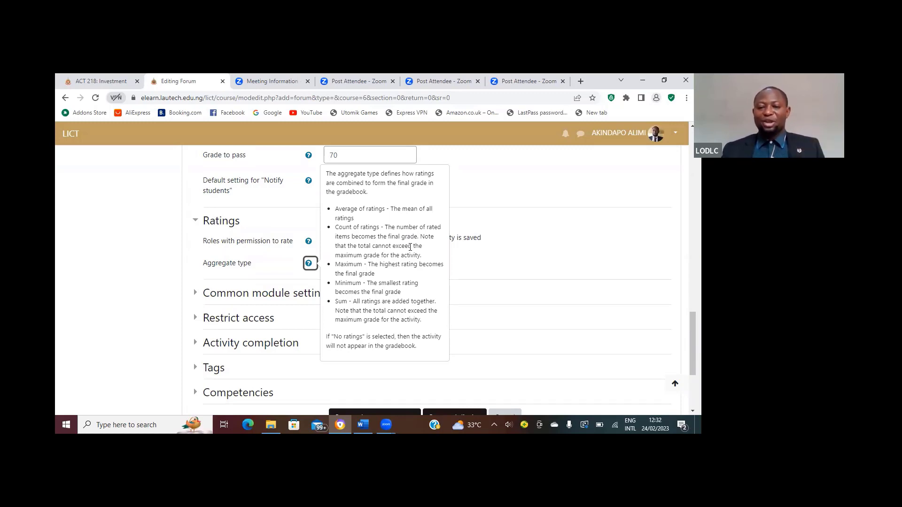
pyautogui.click(548, 267)
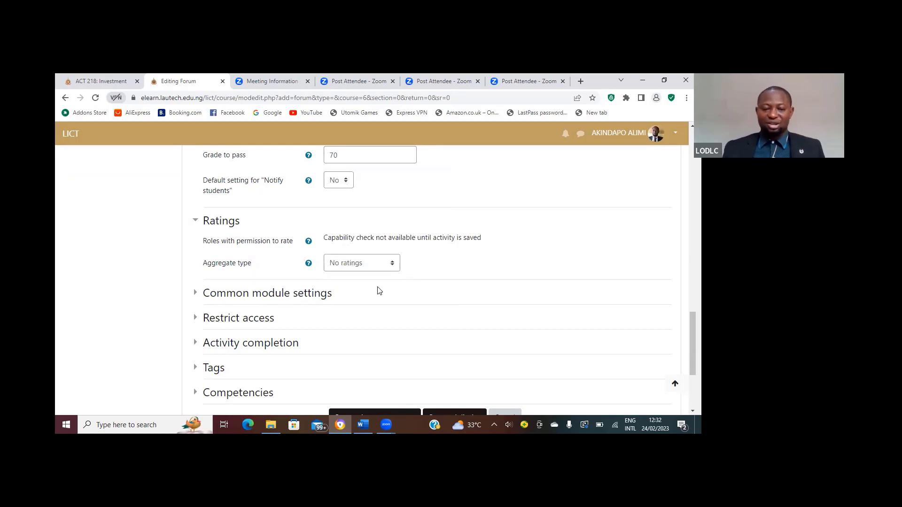
# Step: Review the Common module settings, then save the forum and return to the course page
pyautogui.click(299, 295)
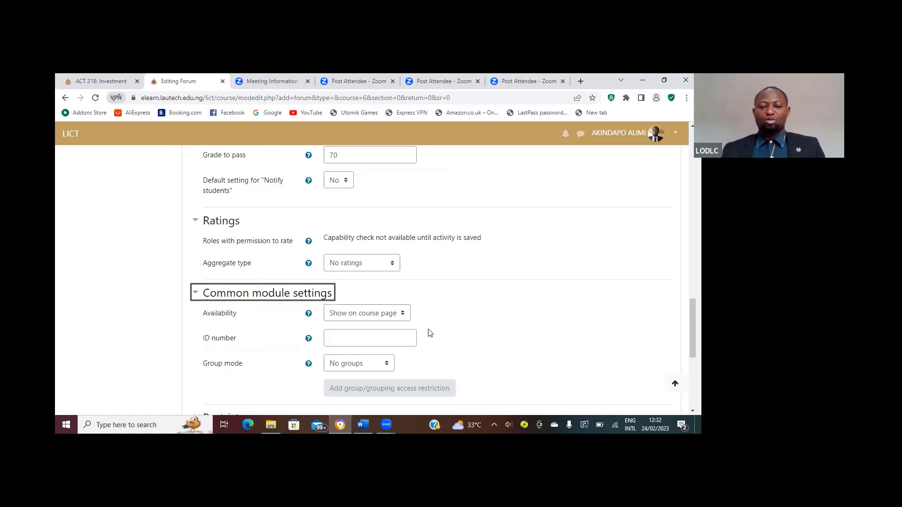
pyautogui.scroll(-3, 422, 334)
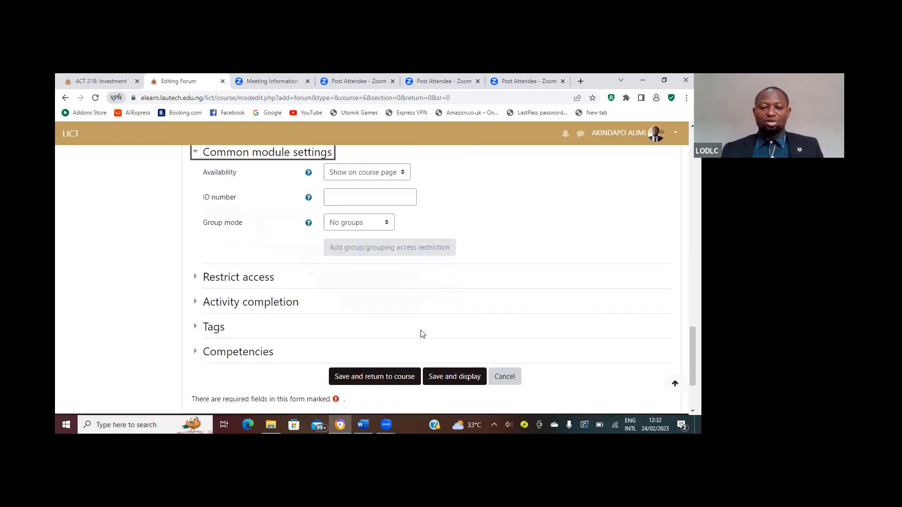
pyautogui.scroll(-2, 423, 334)
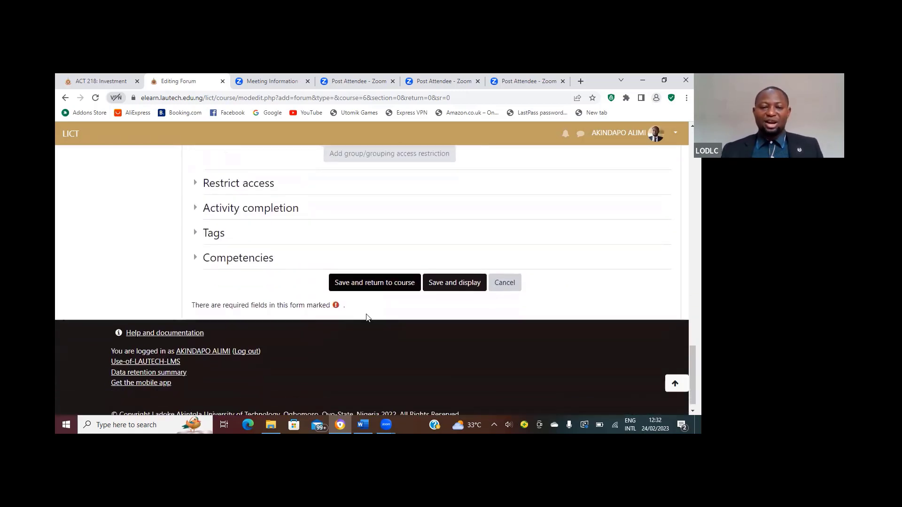
pyautogui.click(382, 285)
pyautogui.click(380, 283)
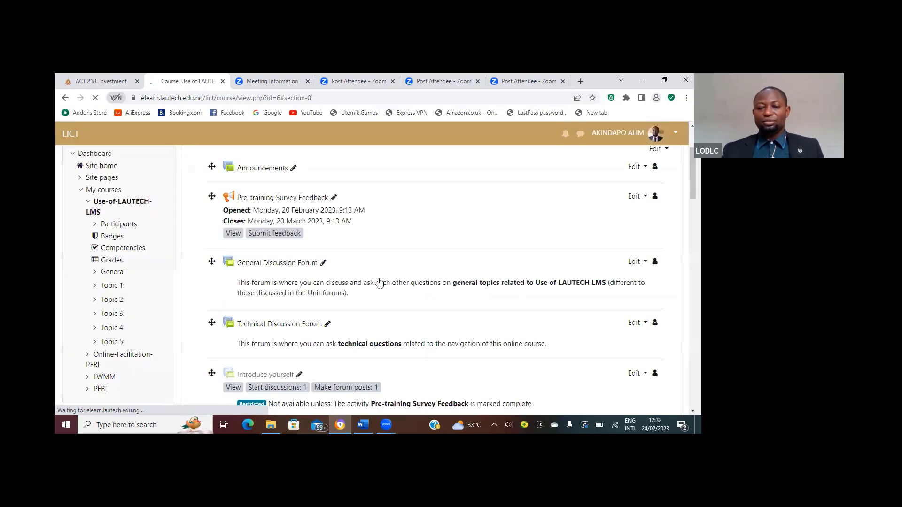
# Step: Open the First Forum Discussion from the course's general section and view its instructions
pyautogui.scroll(-3, 380, 283)
pyautogui.scroll(-2, 379, 283)
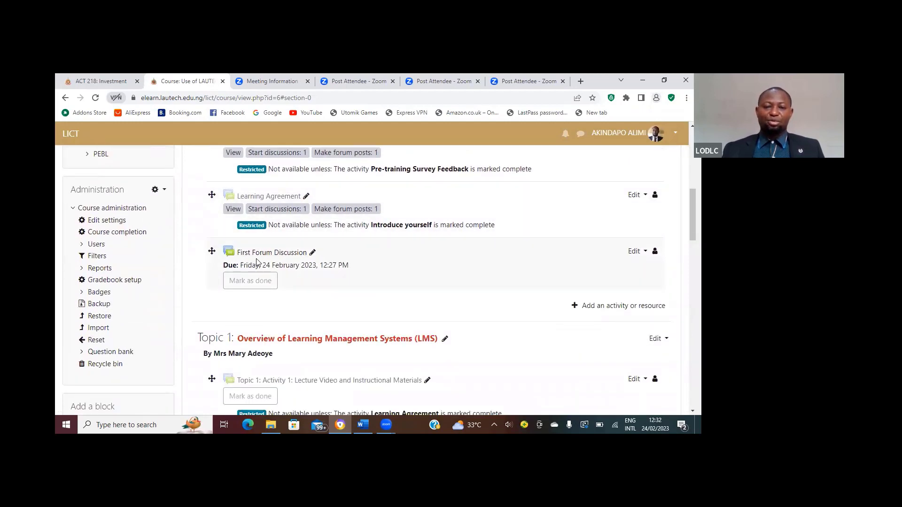
pyautogui.moveTo(260, 255); pyautogui.dragTo(264, 255)
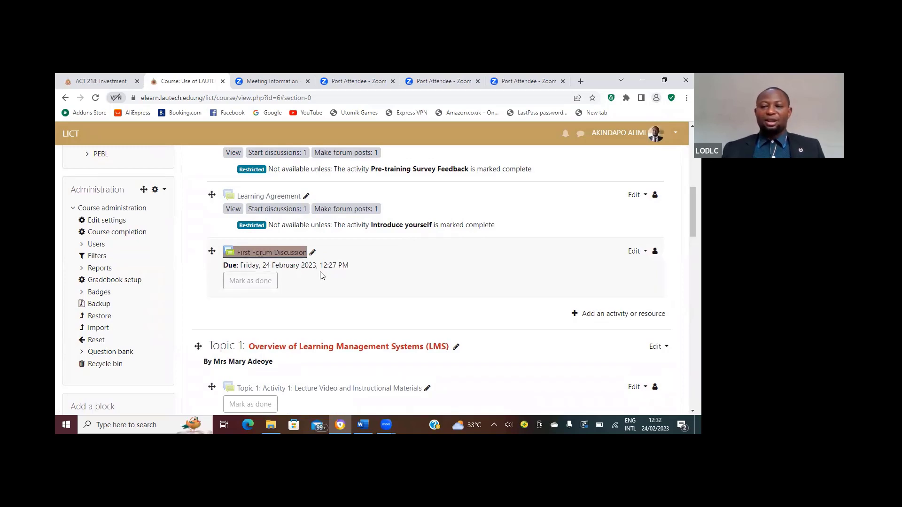
pyautogui.click(269, 254)
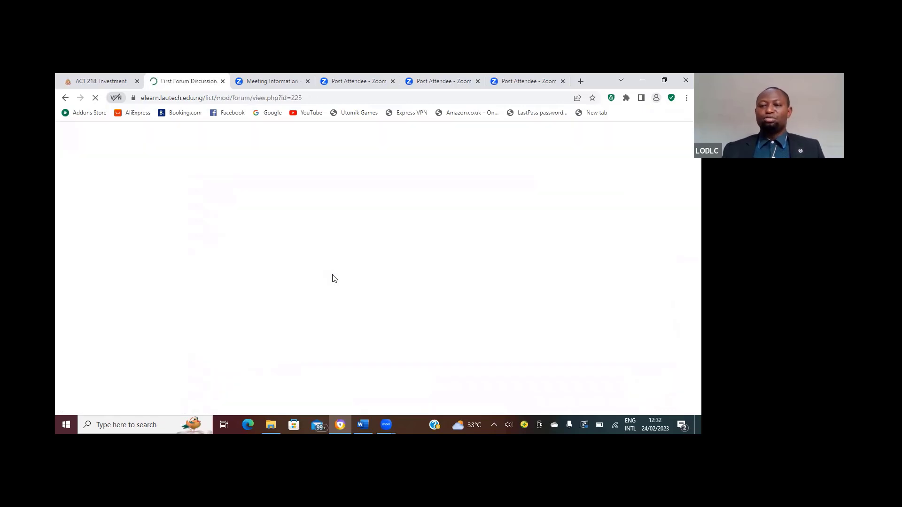
pyautogui.scroll(-2, 263, 331)
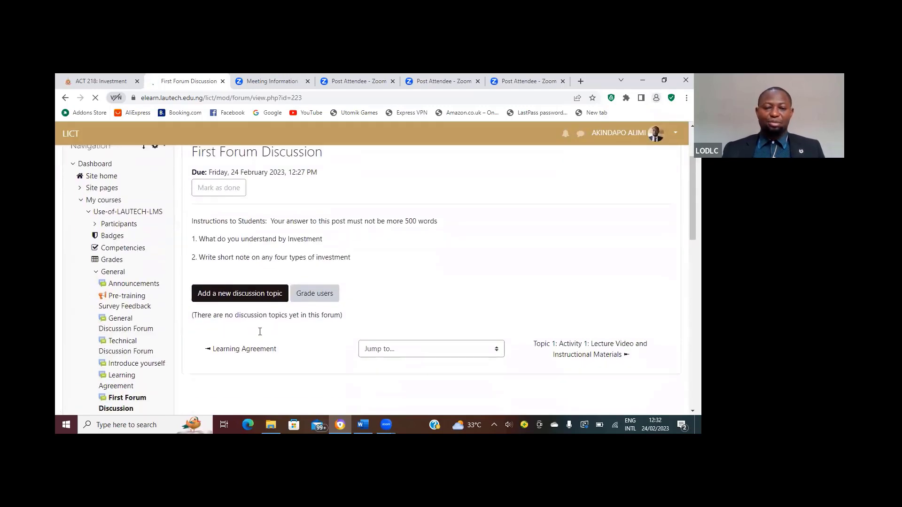
# Step: Start a new discussion topic in the First Forum Discussion with the subject "Investment"
pyautogui.click(261, 294)
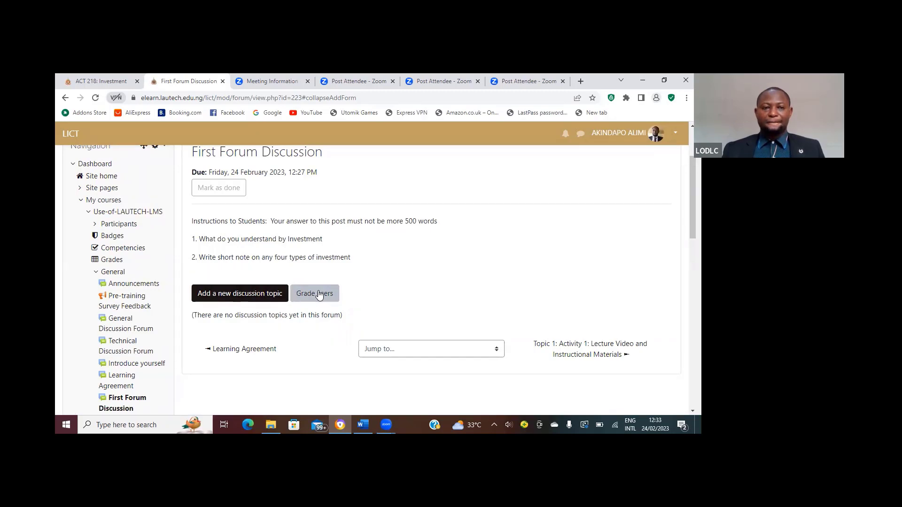
pyautogui.click(247, 291)
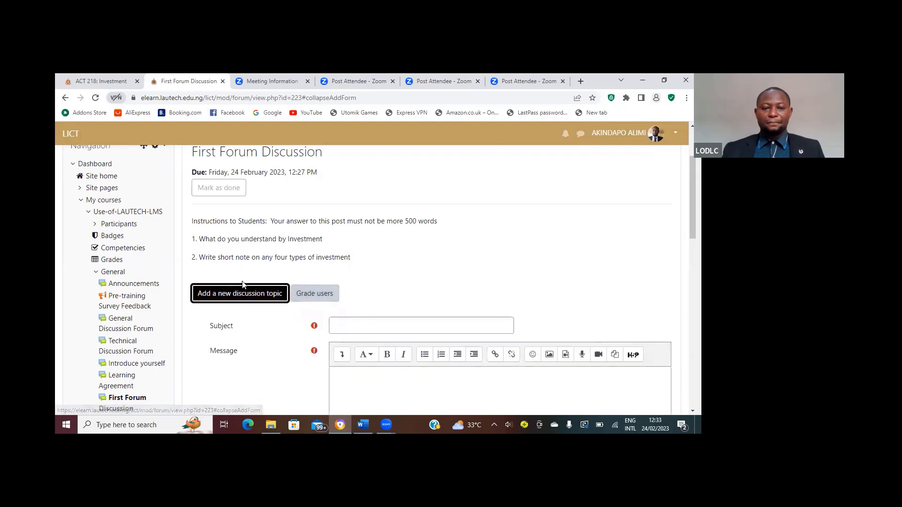
pyautogui.click(381, 321)
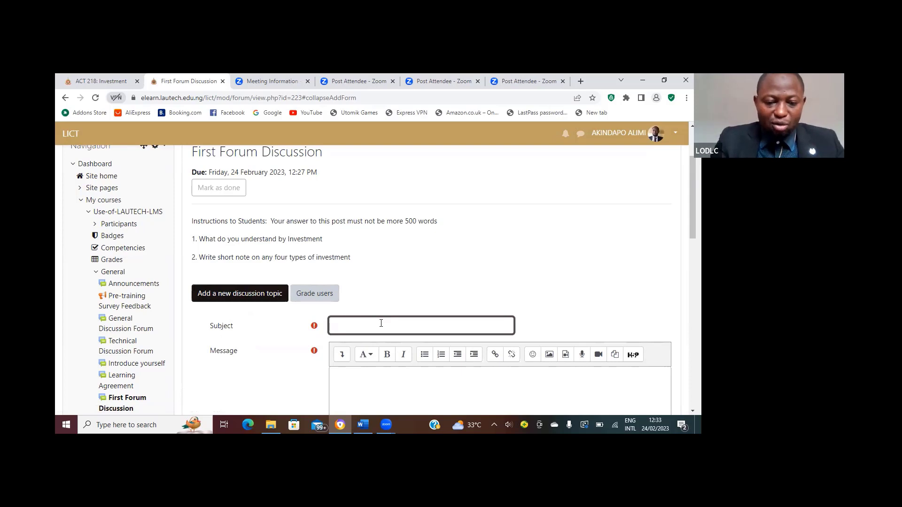
pyautogui.write('Investment')
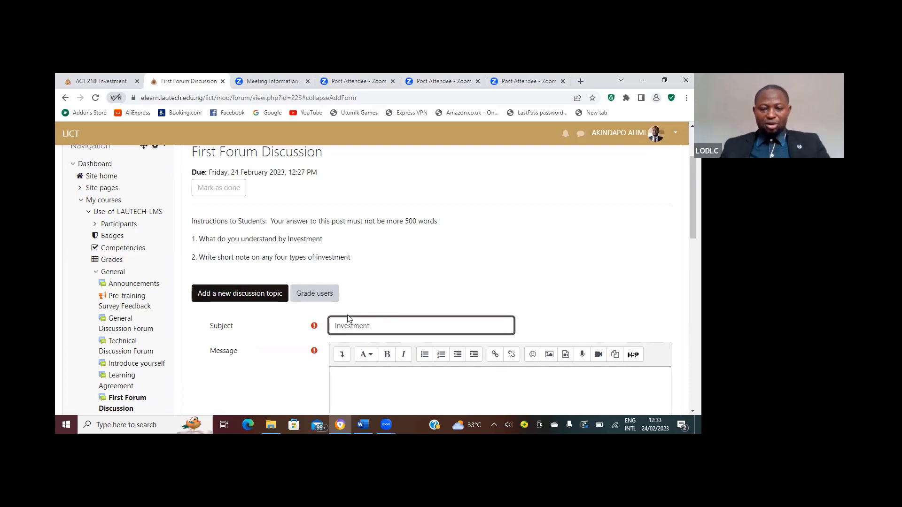
# Step: Paste the copied student instructions and the two investment questions into the topic's message, and open the advanced posting options
pyautogui.scroll(-1, 367, 392)
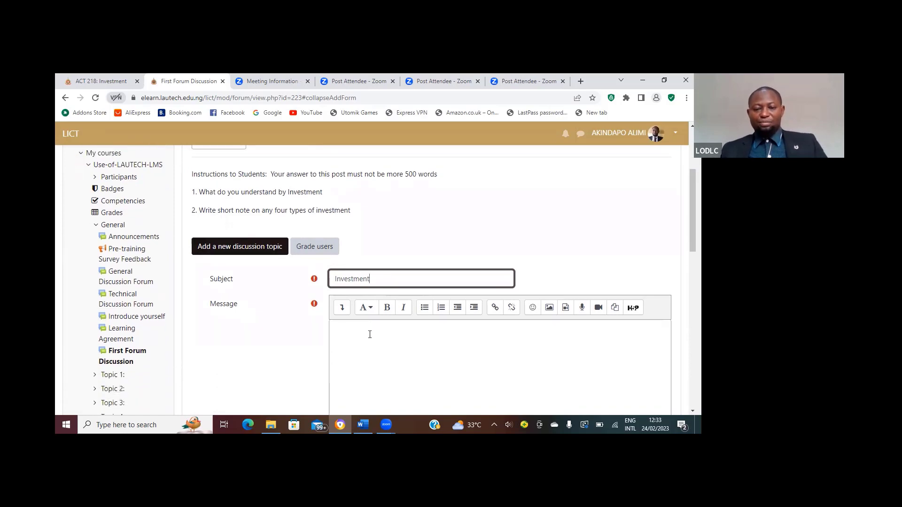
pyautogui.click(365, 335)
pyautogui.write('Instructions to Students:  Your answer to this post must not be more 500 words 1. What do you understand by Investment 2. Write short note on any four types of investment')
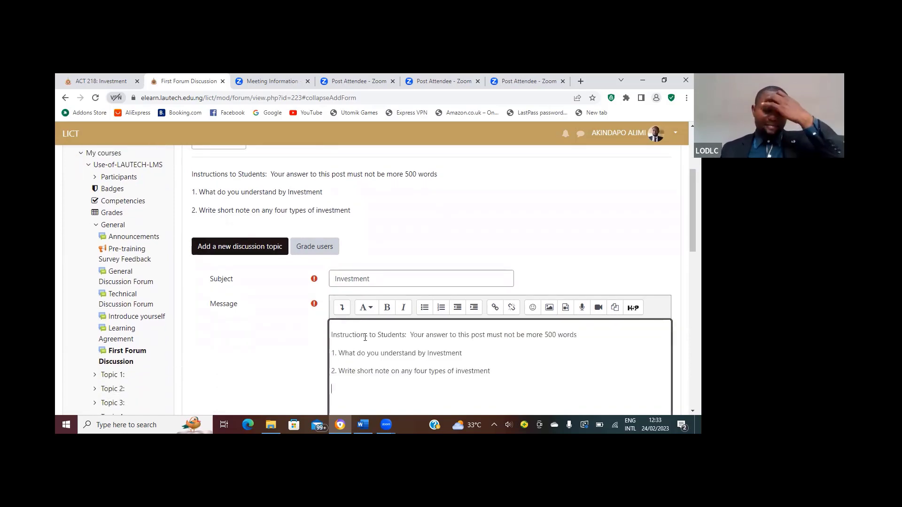
pyautogui.scroll(-5, 348, 347)
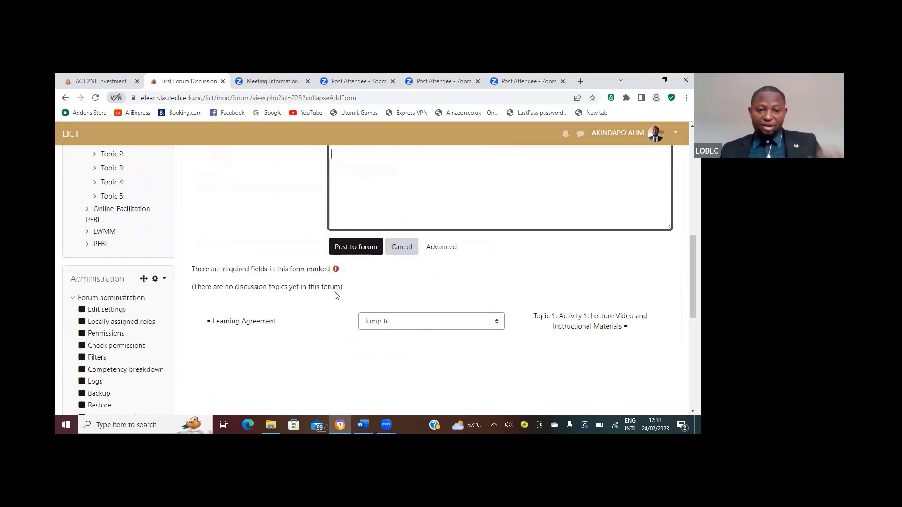
pyautogui.click(440, 254)
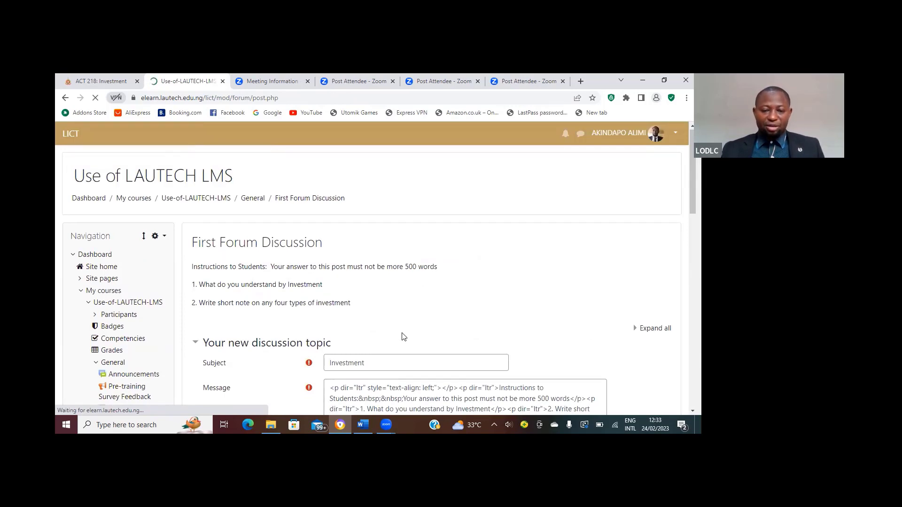
# Step: Review the subscription, attachment, pinning and notification options of the Investment topic, and post it to the forum
pyautogui.scroll(-2, 403, 337)
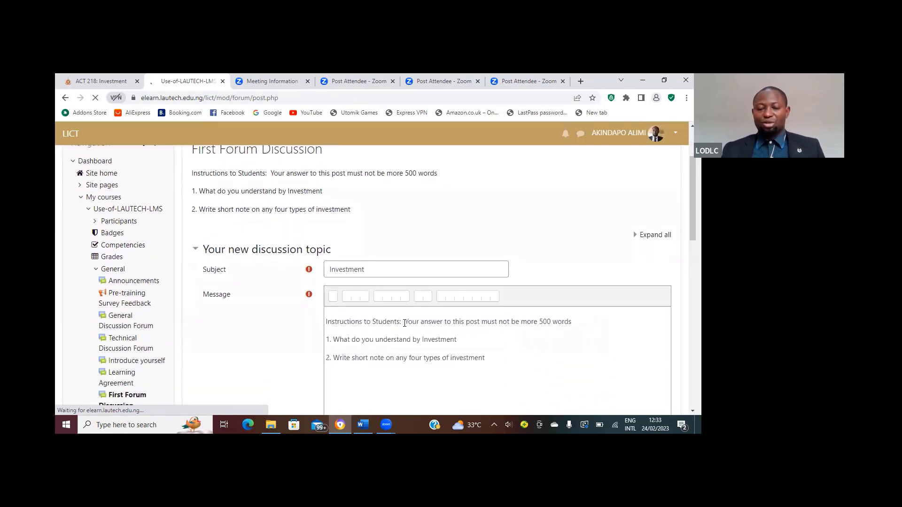
pyautogui.scroll(-3, 405, 322)
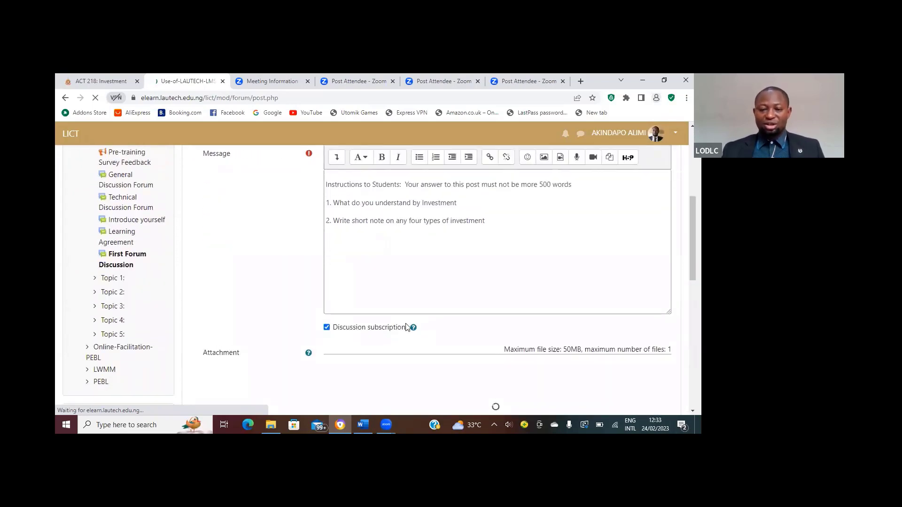
pyautogui.scroll(-2, 407, 327)
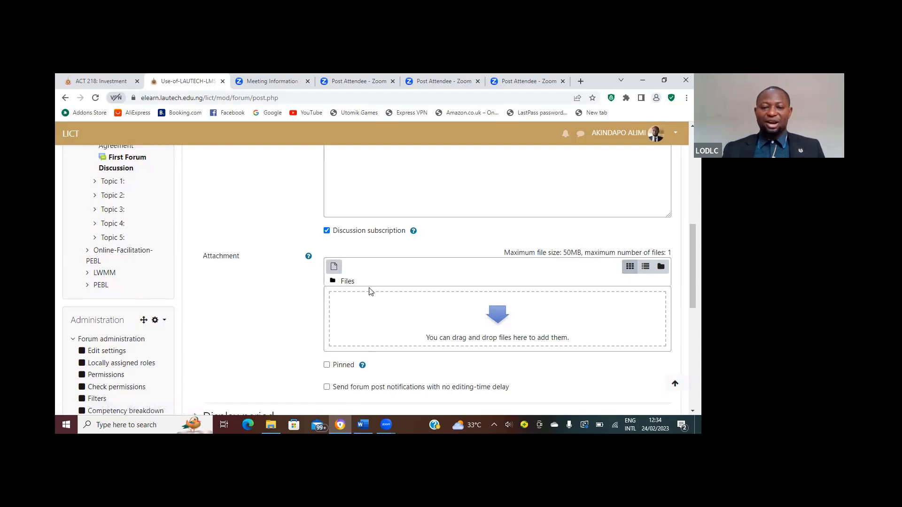
pyautogui.scroll(-2, 329, 277)
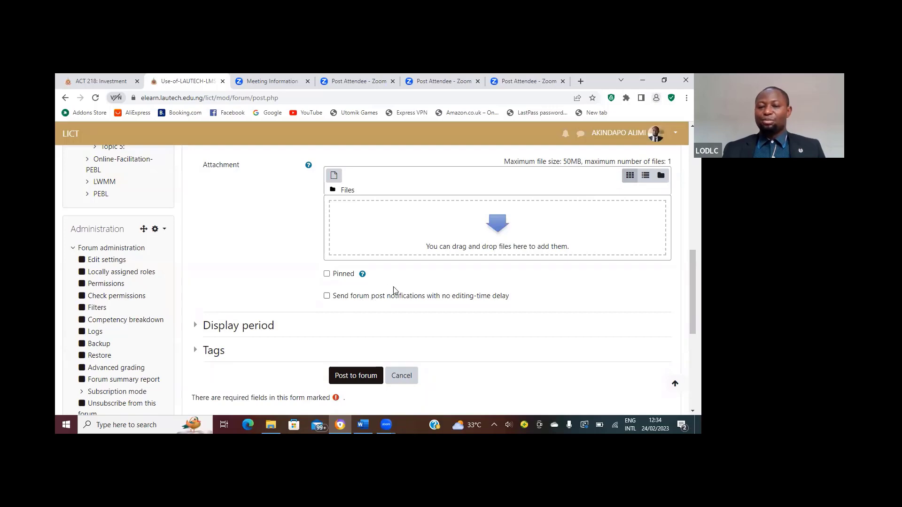
pyautogui.scroll(-2, 489, 318)
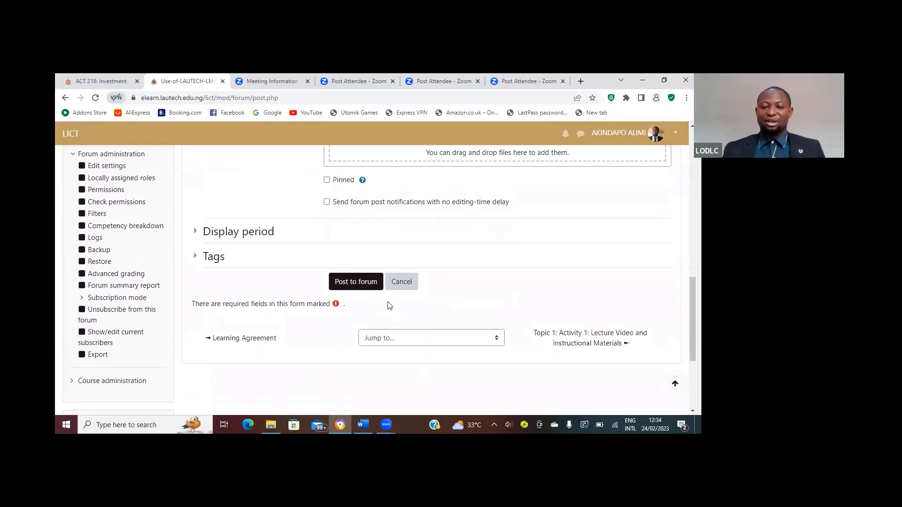
pyautogui.click(360, 283)
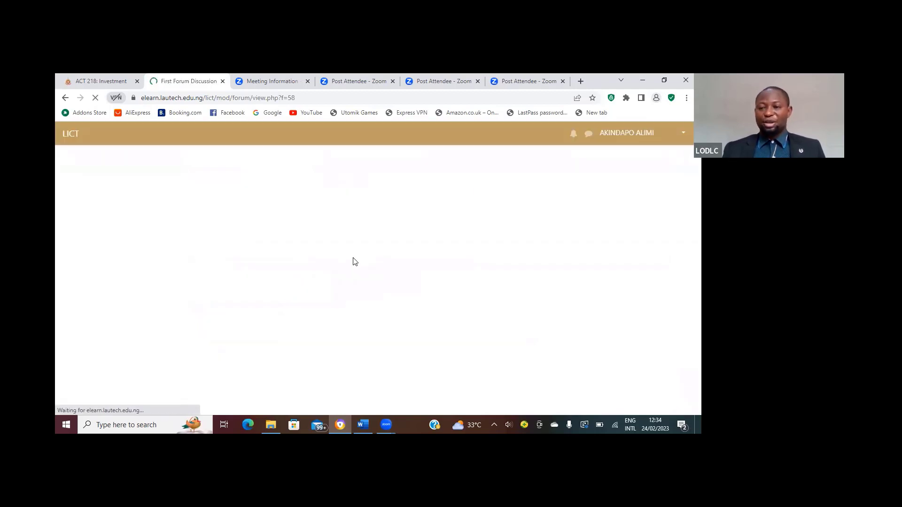
# Step: Open the Investment discussion from the forum's topic list and examine its post, available post actions and display options
pyautogui.scroll(-3, 292, 287)
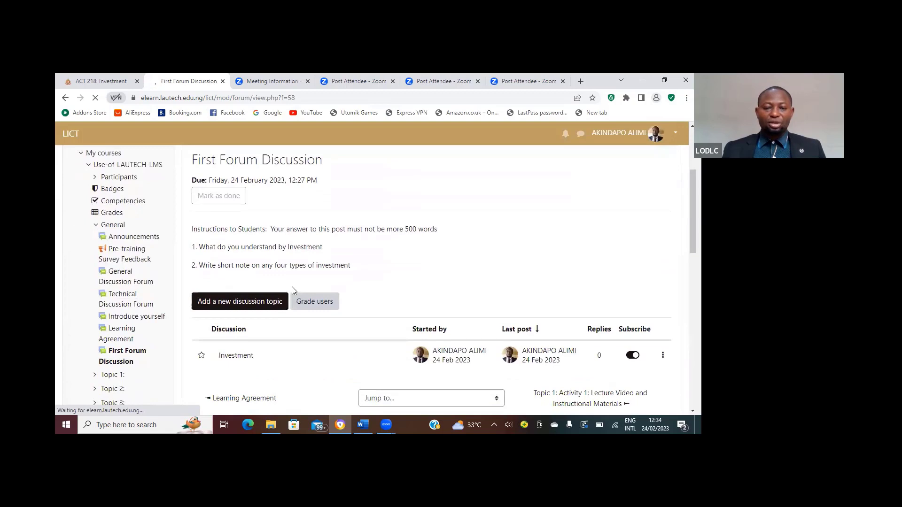
pyautogui.scroll(-2, 328, 298)
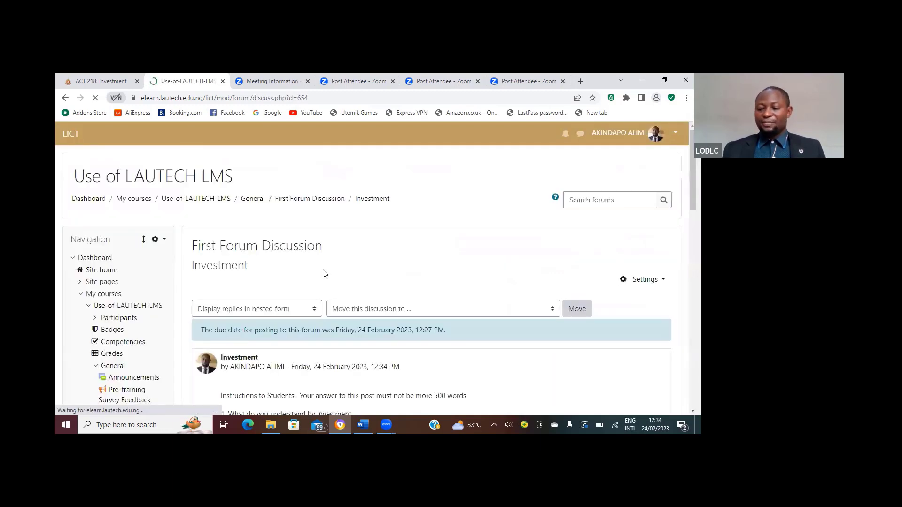
pyautogui.scroll(-4, 303, 270)
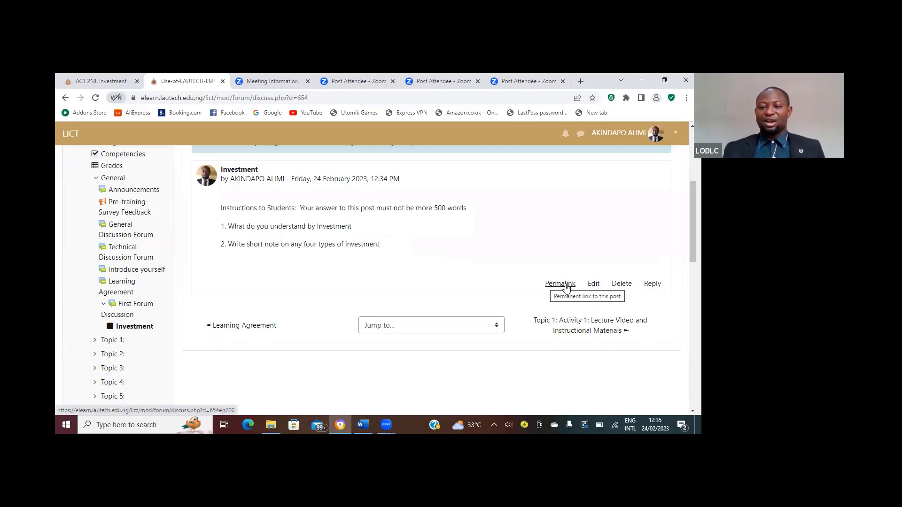
pyautogui.scroll(2, 408, 270)
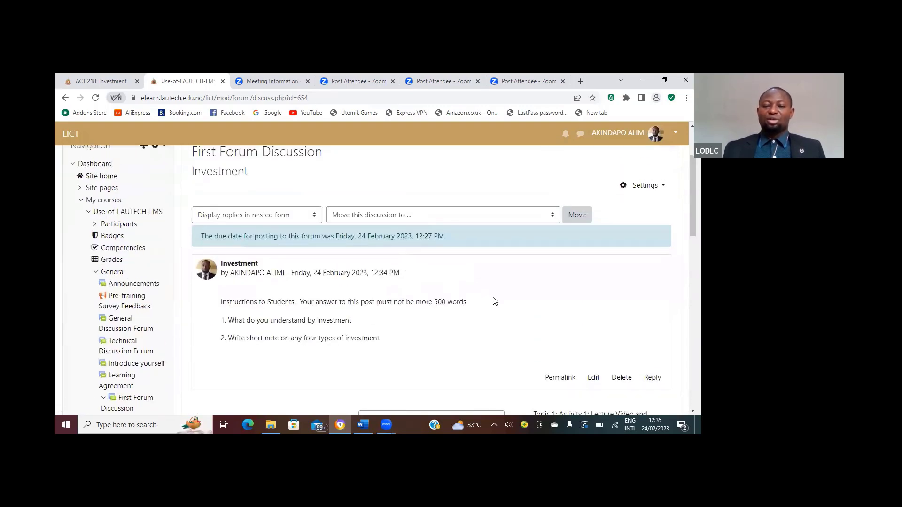
pyautogui.scroll(-1, 495, 301)
pyautogui.scroll(-2, 495, 302)
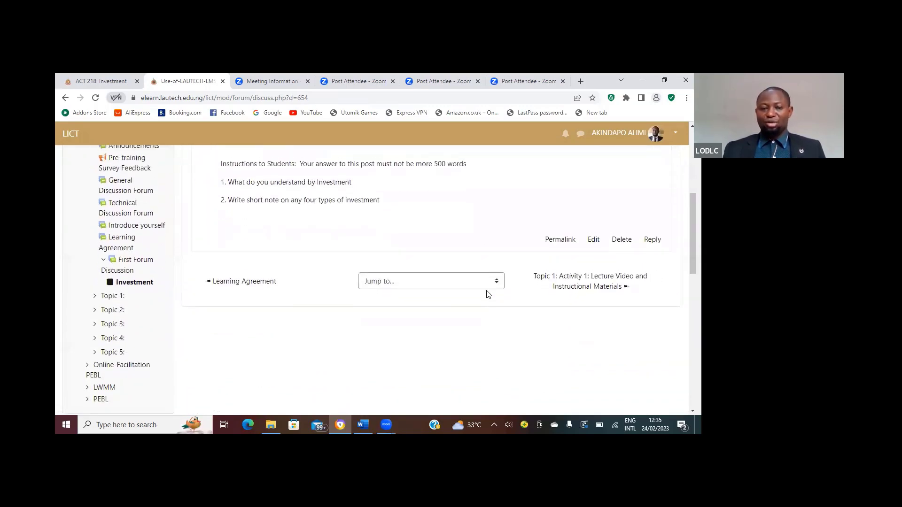
pyautogui.scroll(5, 485, 295)
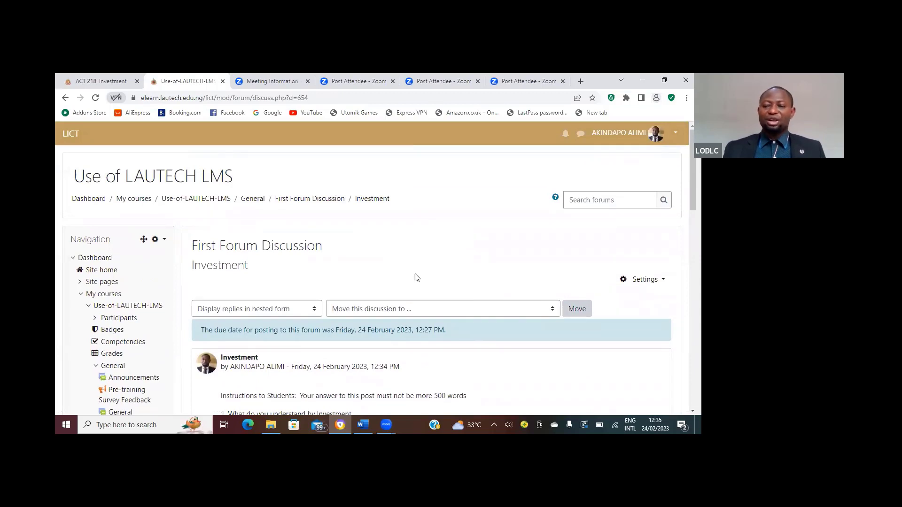
# Step: Return to the Use-of-LAUTECH-LMS course page and find the First Forum Discussion in the general section
pyautogui.click(193, 198)
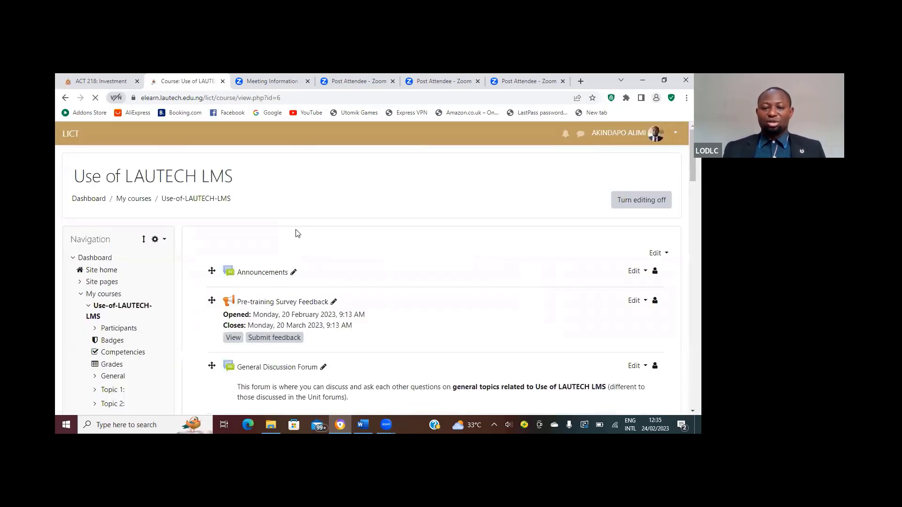
pyautogui.scroll(-2, 298, 235)
pyautogui.scroll(-6, 301, 236)
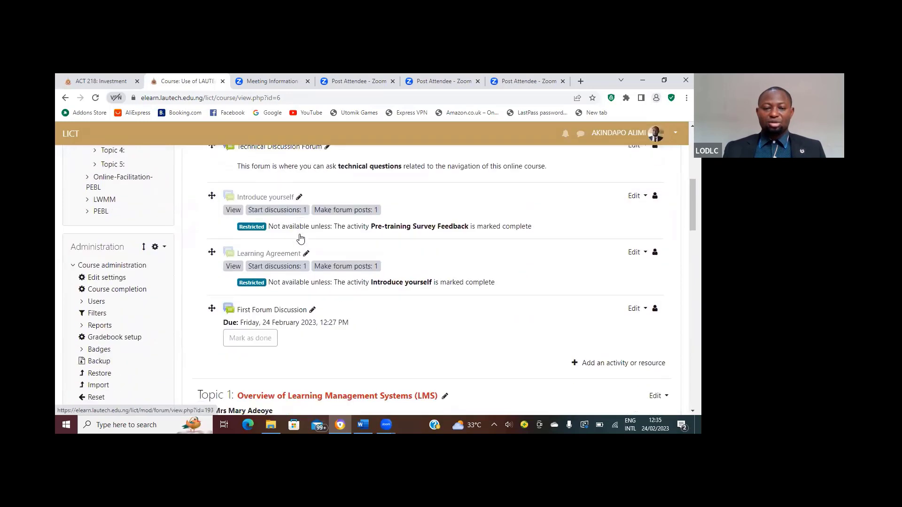